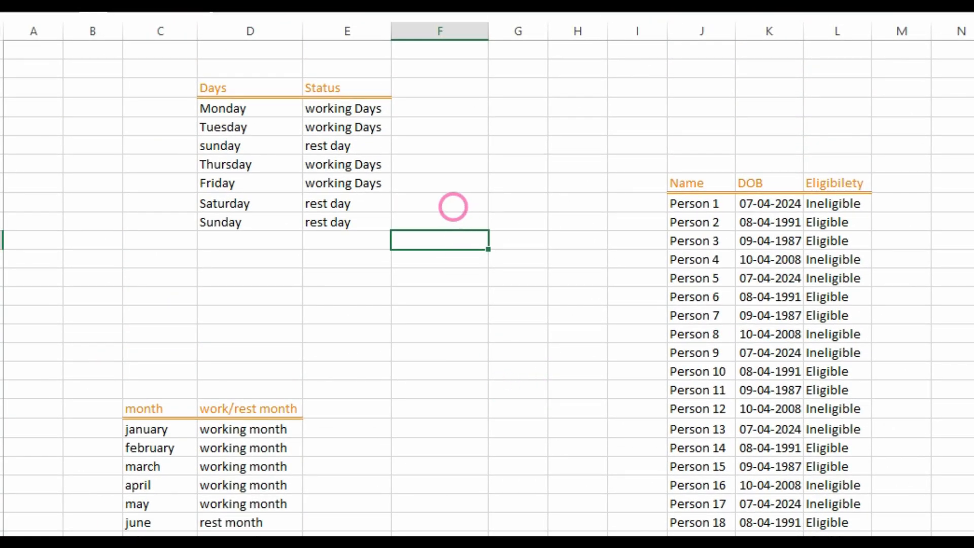
Step: Enter the label Not in cell F9 and the test value A in cell G5
{"action": "left_click", "coordinate": [453, 203]}
{"action": "type", "text": "Note"}
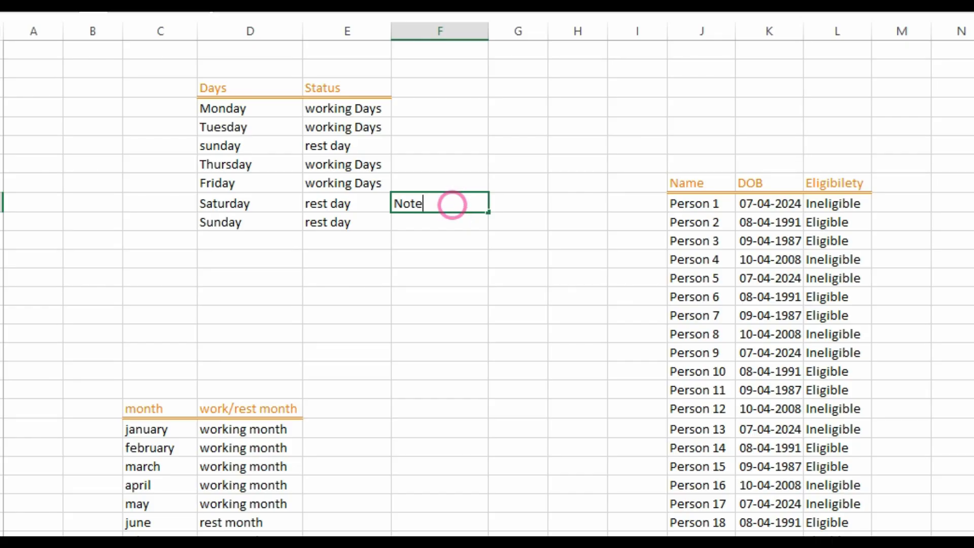
{"action": "key", "text": "BackSpace"}
{"action": "left_click", "coordinate": [509, 261]}
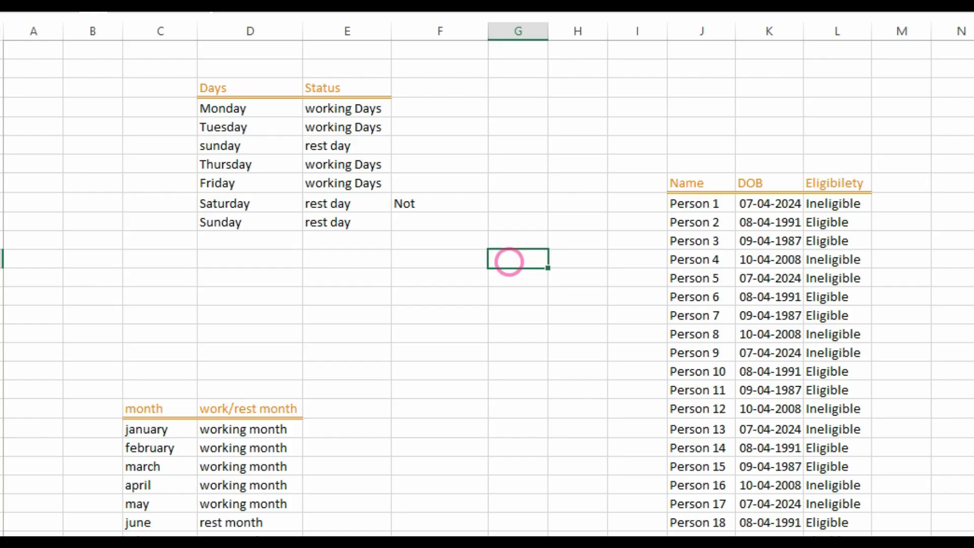
{"action": "left_click", "coordinate": [513, 126]}
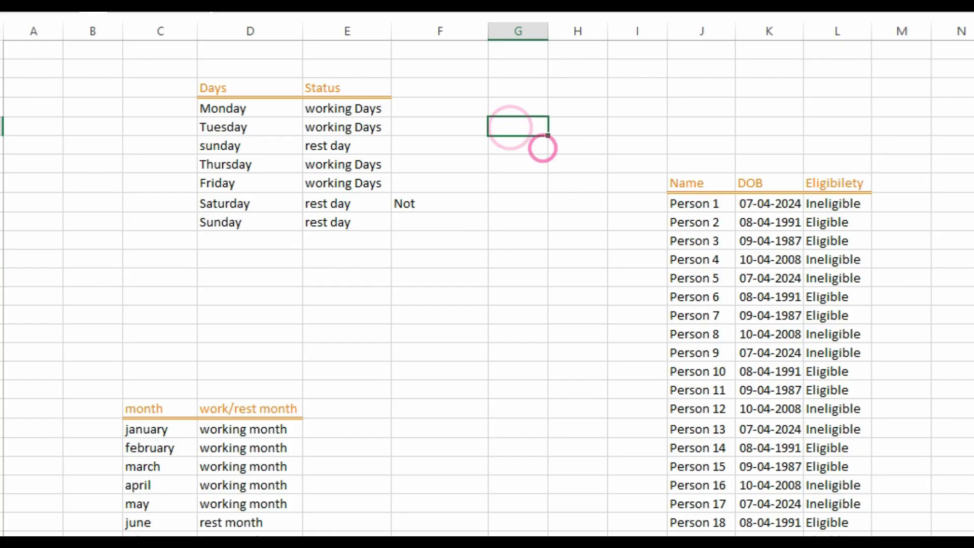
{"action": "type", "text": "A"}
Step: Enter the formula =NOT(G5="A") in cell G9 and check its result
{"action": "left_click", "coordinate": [492, 205]}
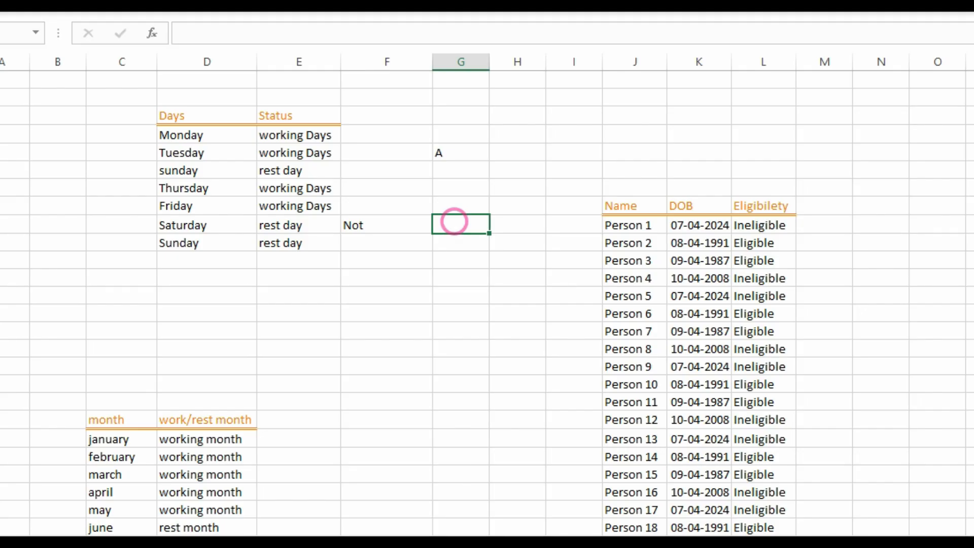
{"action": "type", "text": "=not"}
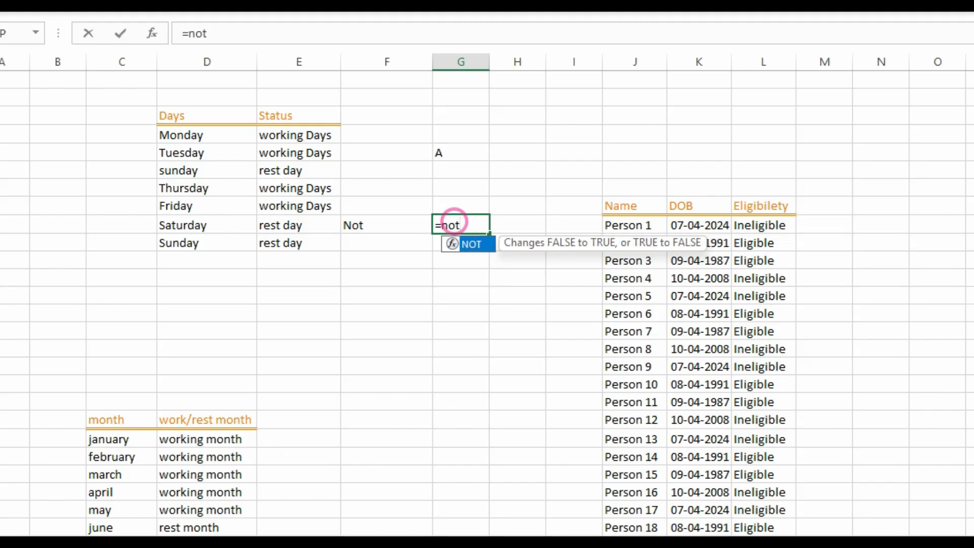
{"action": "type", "text": "("}
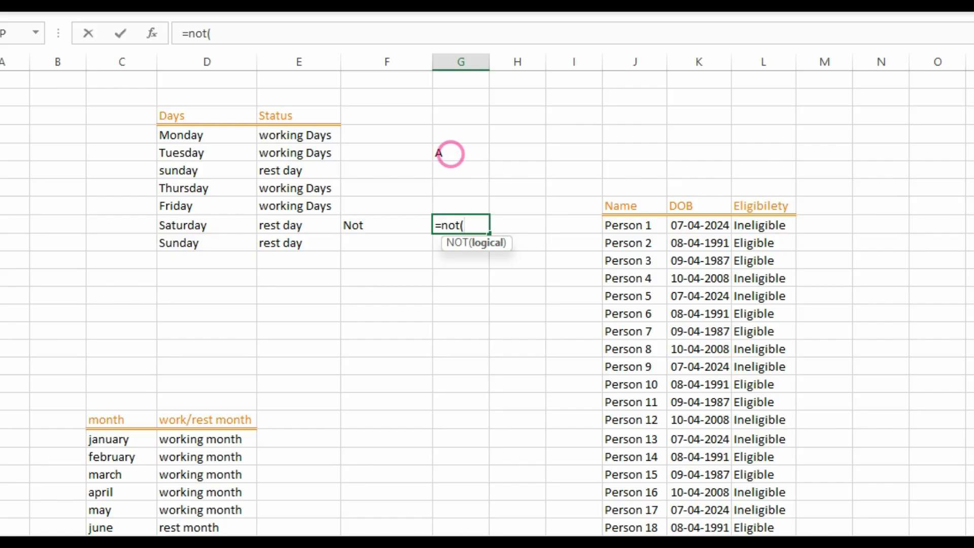
{"action": "left_click", "coordinate": [450, 154]}
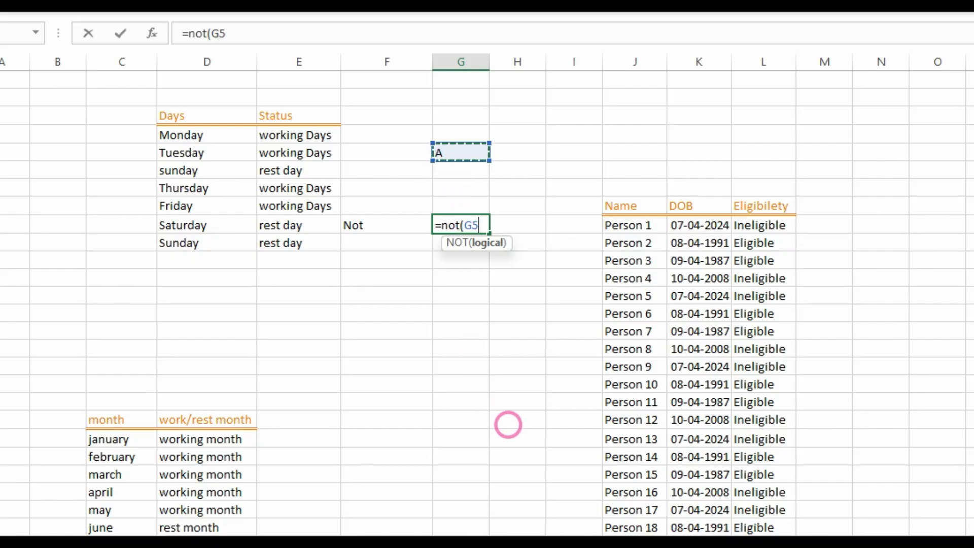
{"action": "type", "text": "=\"A\")"}
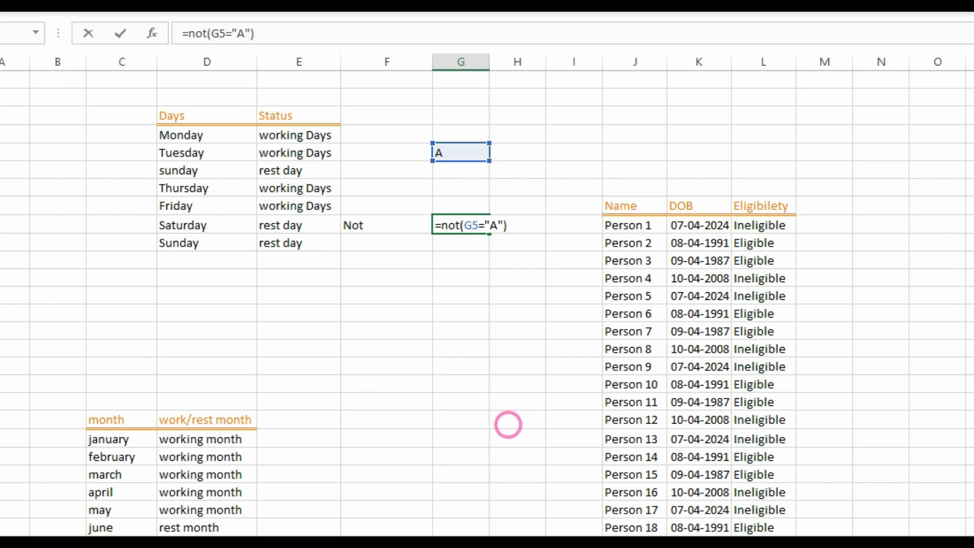
{"action": "key", "text": "Return"}
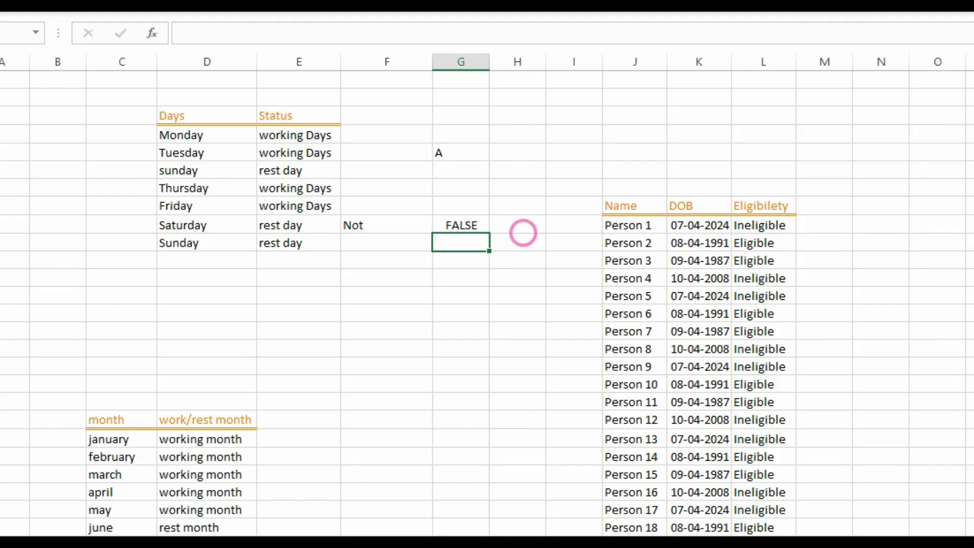
{"action": "left_click", "coordinate": [463, 224]}
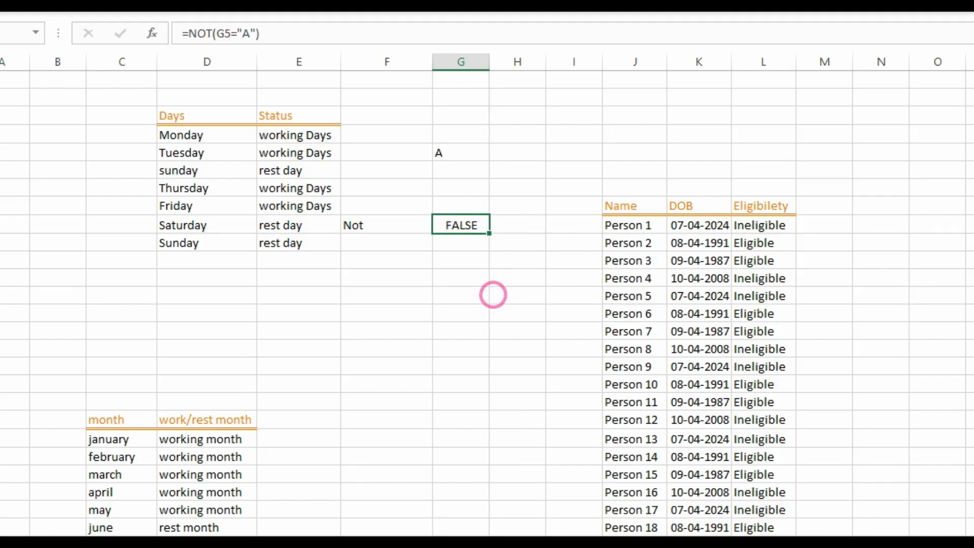
{"action": "left_click", "coordinate": [494, 295]}
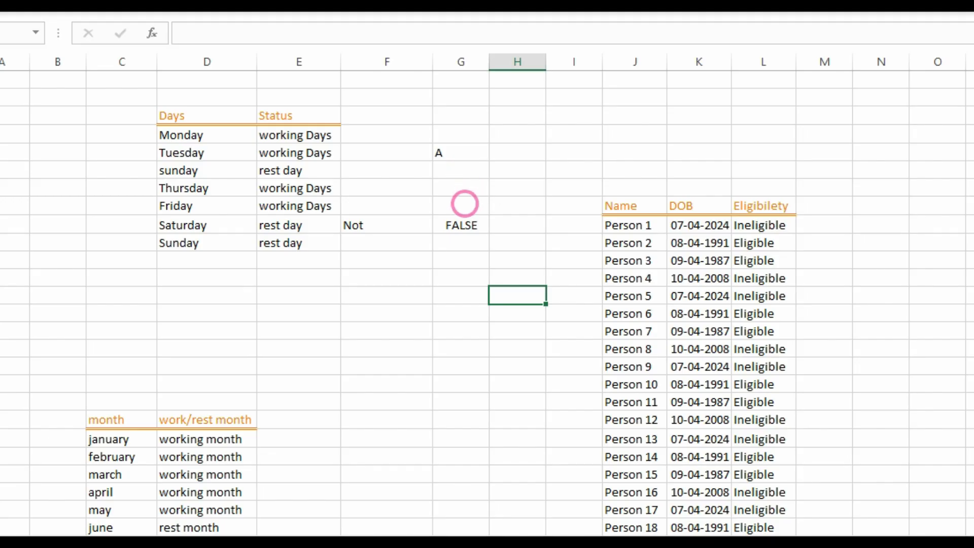
{"action": "left_click", "coordinate": [462, 225]}
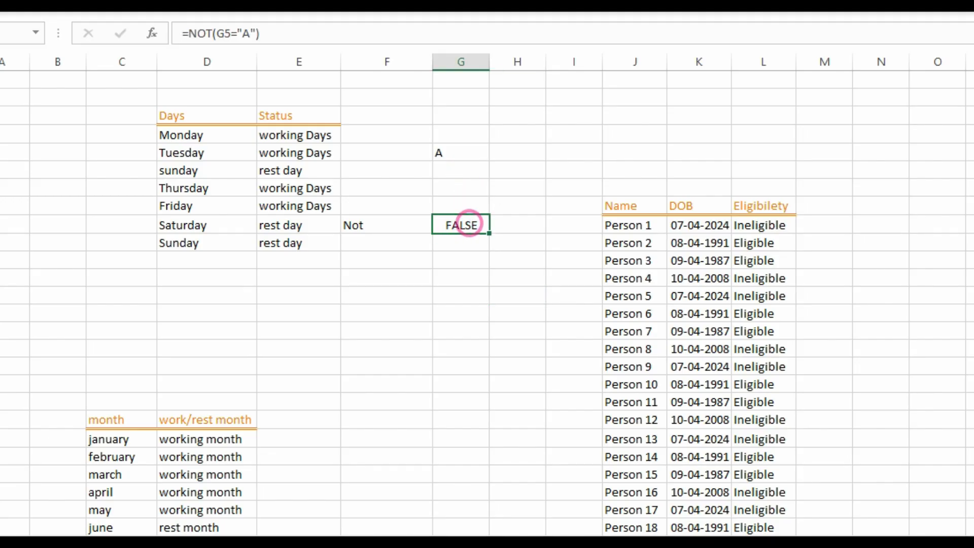
Step: Change the test value in G5 to B and check the NOT formula in G9
{"action": "left_click", "coordinate": [460, 153]}
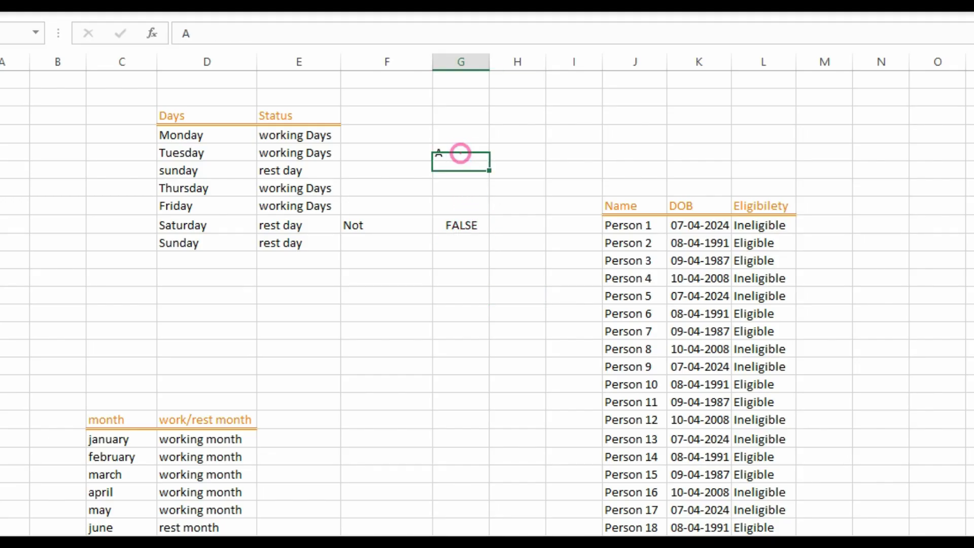
{"action": "type", "text": "B"}
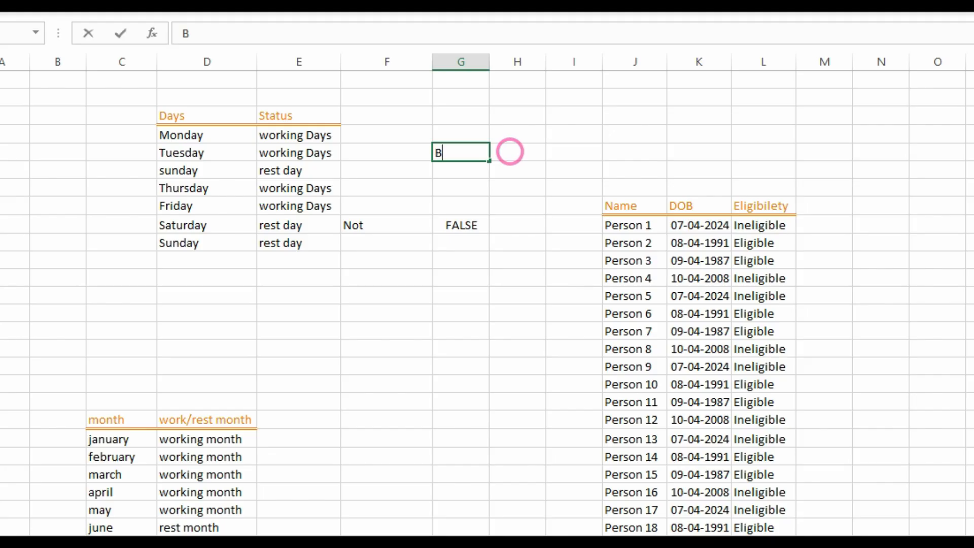
{"action": "left_click", "coordinate": [557, 256]}
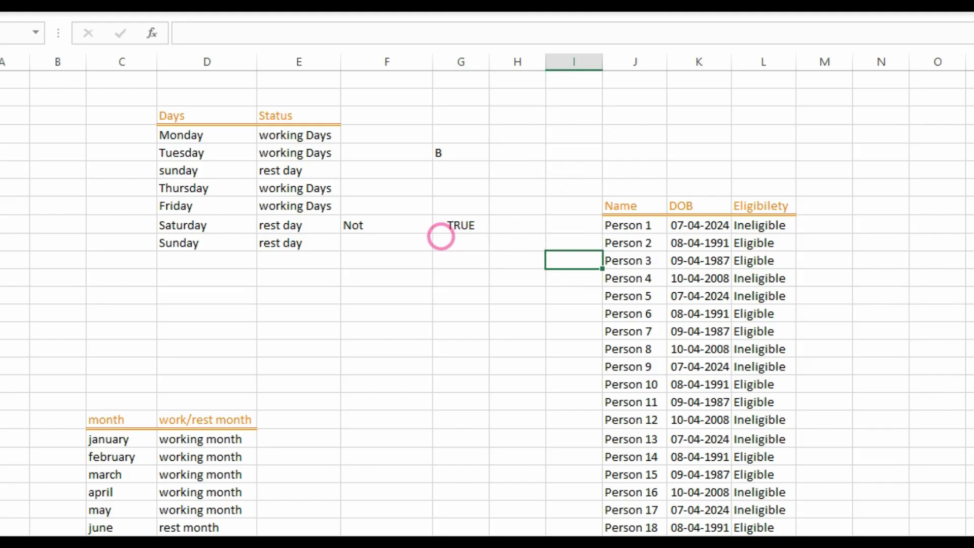
{"action": "left_click", "coordinate": [460, 224]}
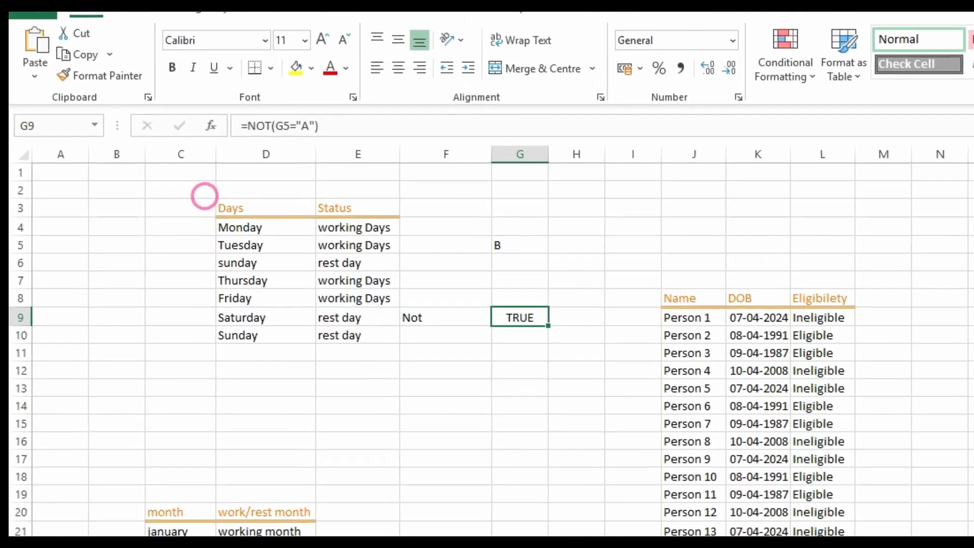
Step: Clear the NOT example from the range F4:G11 beside the days table
{"action": "left_click_drag", "start_coordinate": [188, 174], "coordinate": [323, 317]}
{"action": "left_click_drag", "start_coordinate": [363, 380], "coordinate": [359, 385]}
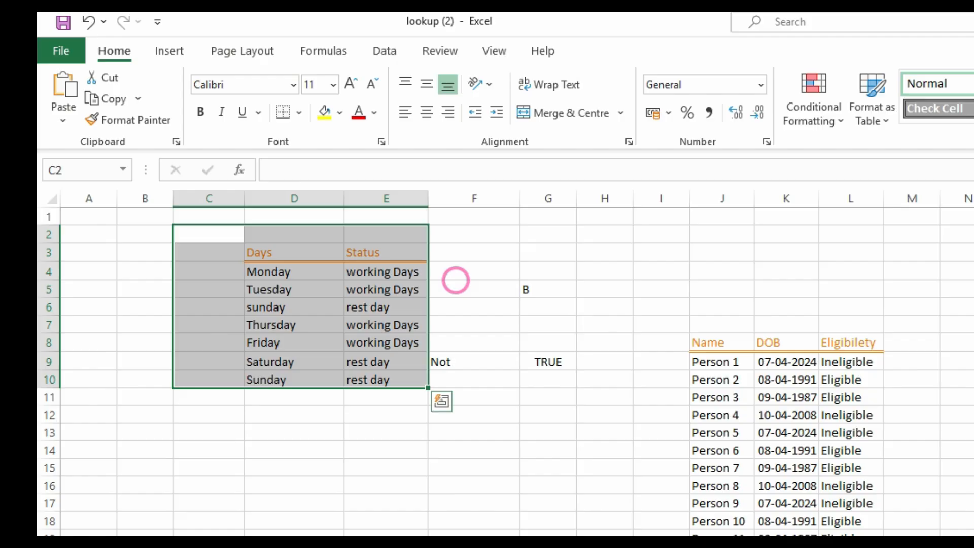
{"action": "left_click_drag", "start_coordinate": [452, 277], "coordinate": [569, 397]}
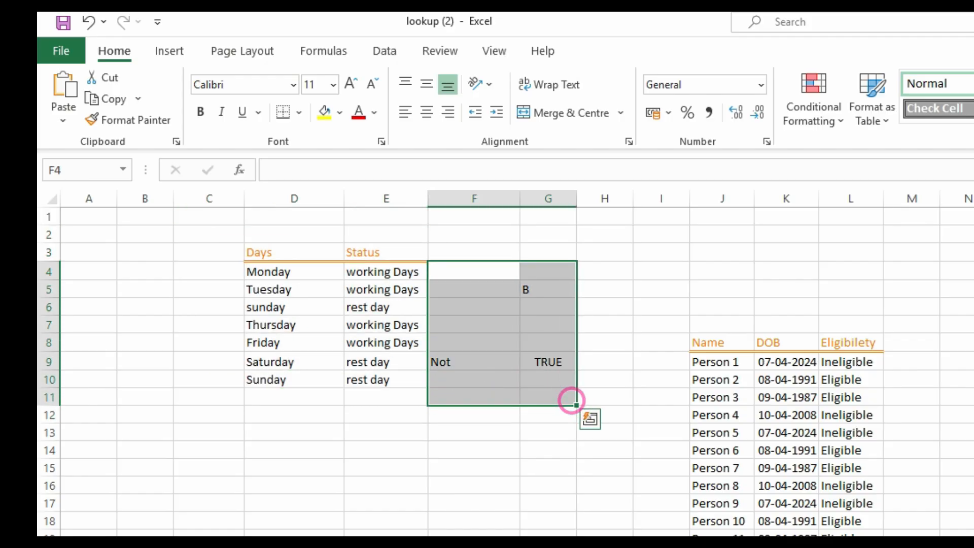
{"action": "key", "text": "Delete"}
{"action": "left_click", "coordinate": [515, 443]}
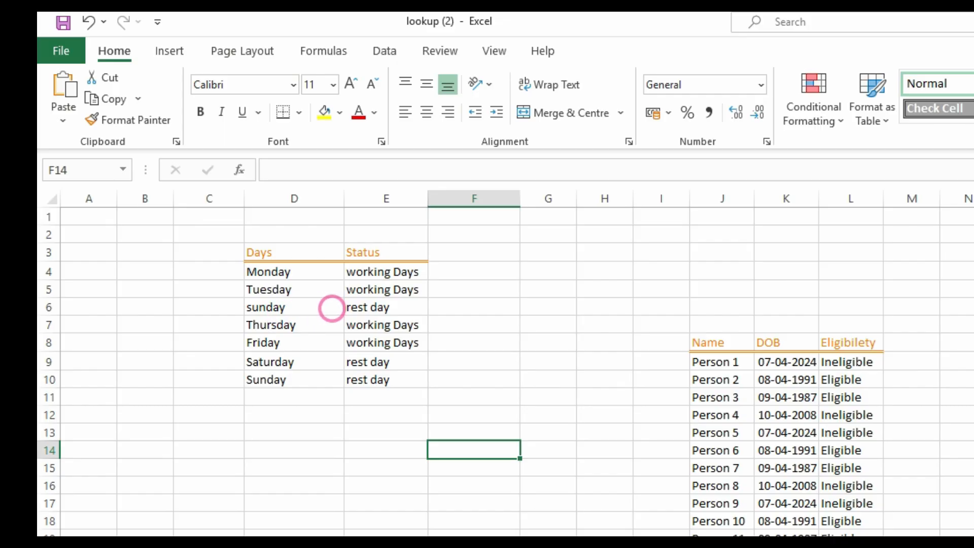
Step: Start a formula in F4 with the nested functions =IF(NOT(OR(
{"action": "left_click", "coordinate": [464, 270]}
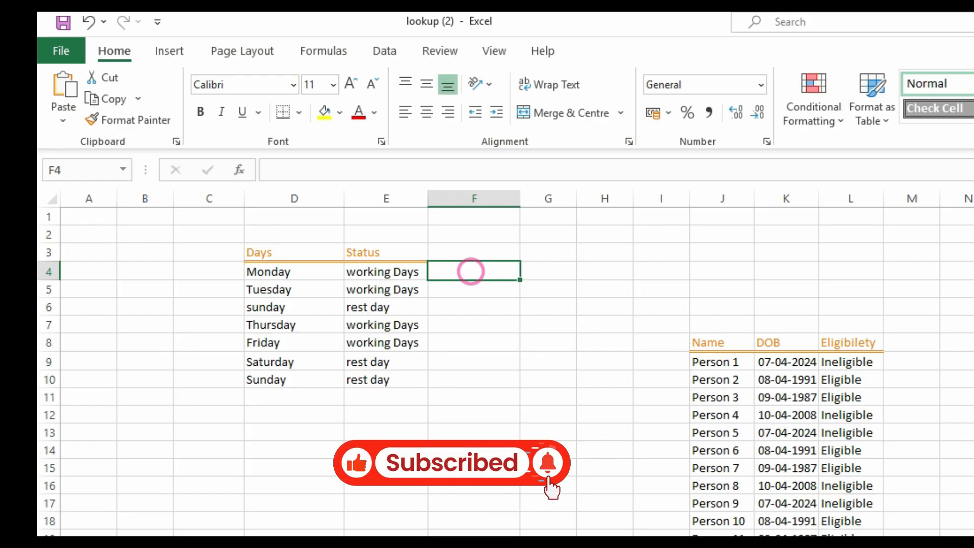
{"action": "type", "text": "="}
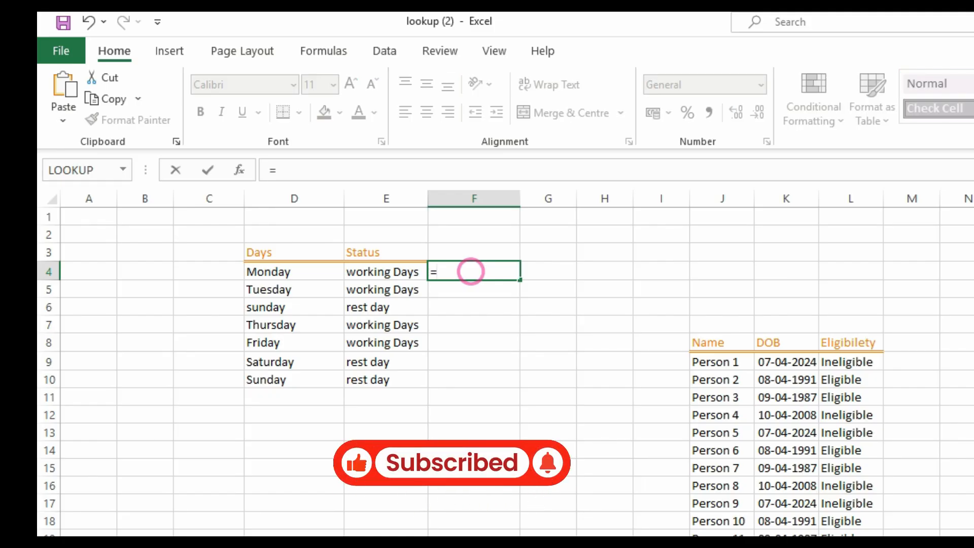
{"action": "type", "text": "if"}
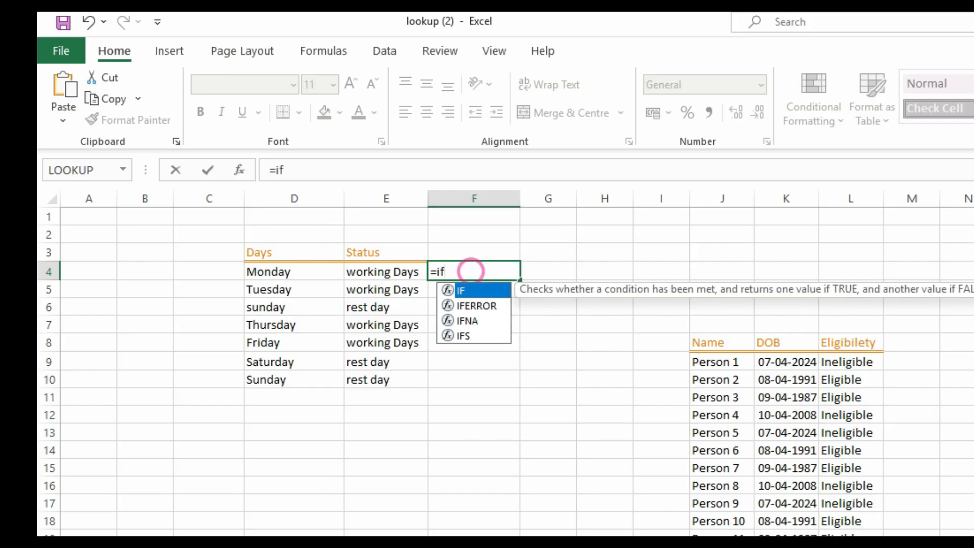
{"action": "type", "text": "("}
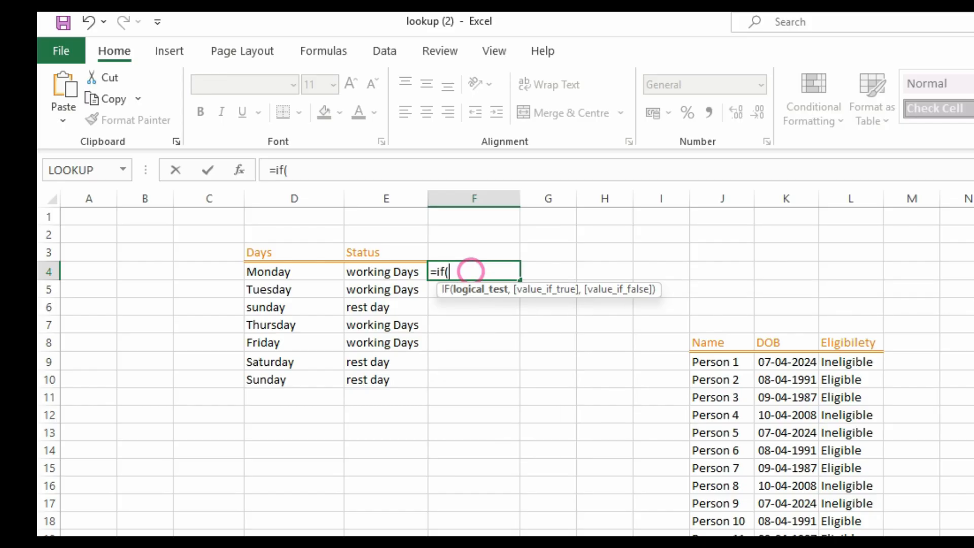
{"action": "type", "text": "not"}
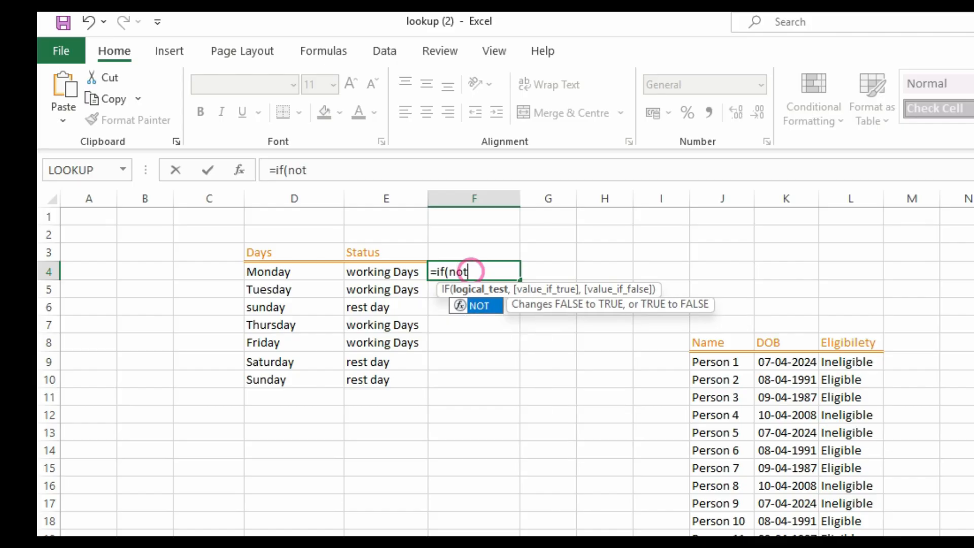
{"action": "type", "text": "("}
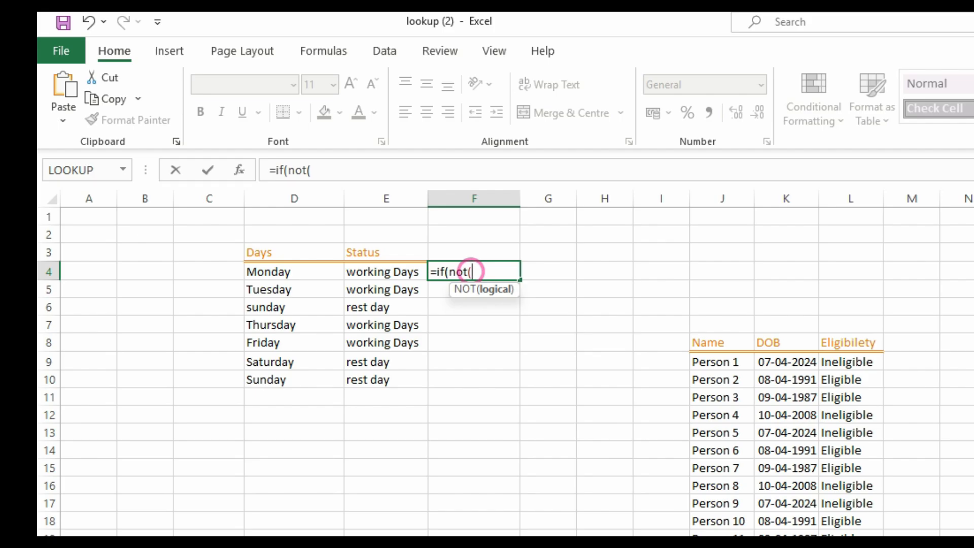
{"action": "type", "text": "o"}
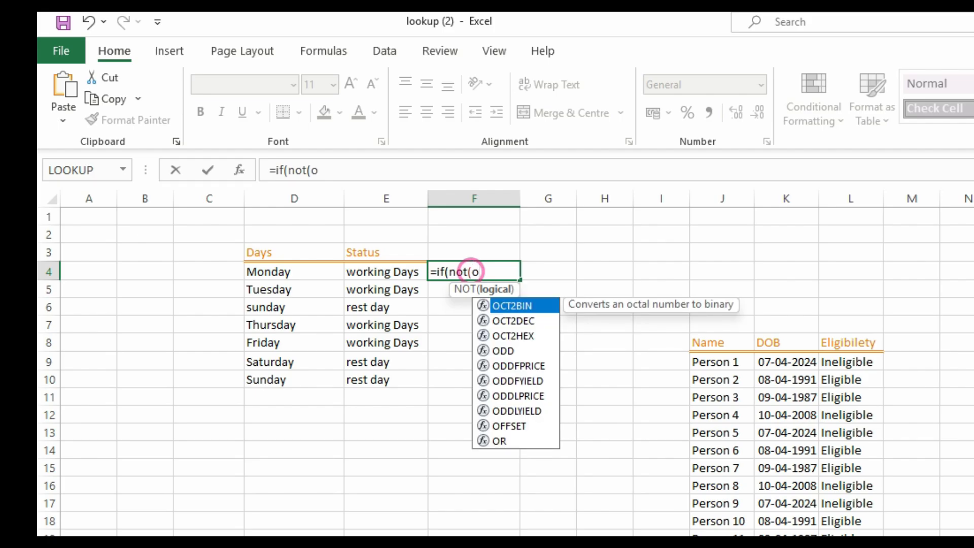
{"action": "type", "text": "r"}
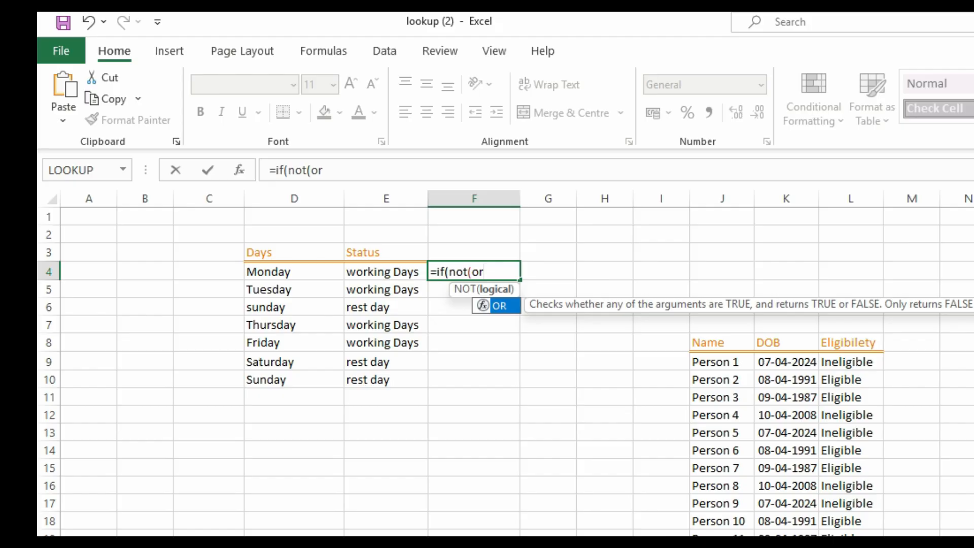
{"action": "type", "text": "("}
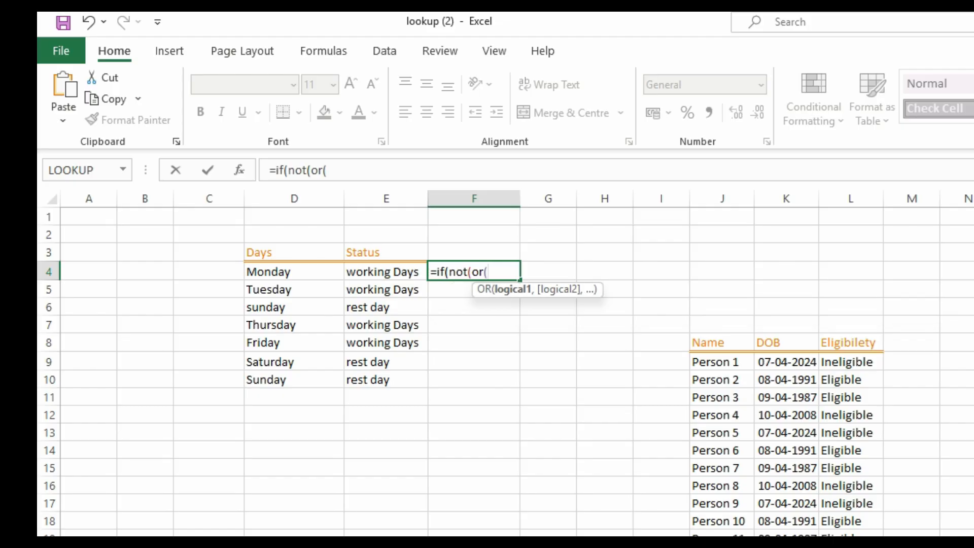
Step: Add D4="Sunday" as the first OR condition of the formula in F4, leaving the OR bracket open
{"action": "left_click", "coordinate": [377, 270]}
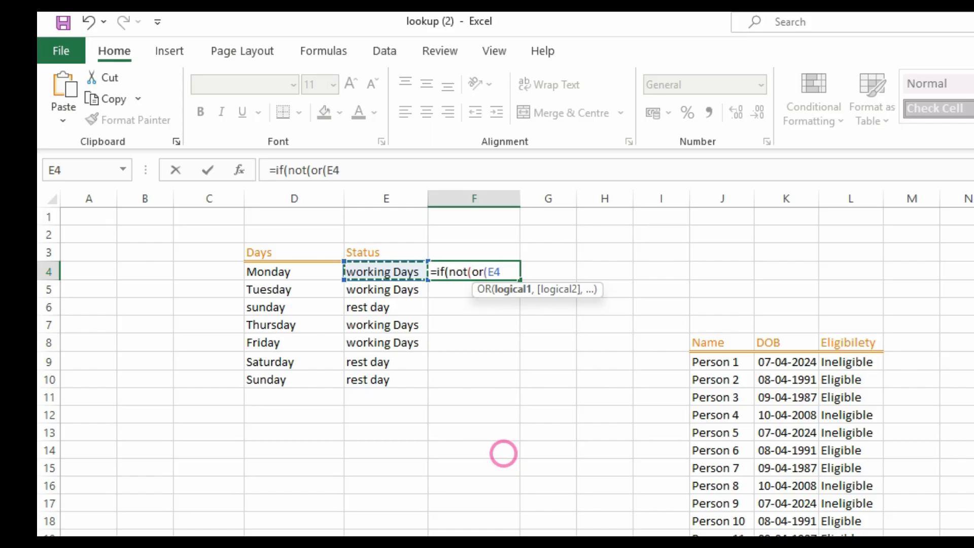
{"action": "left_click", "coordinate": [293, 273]}
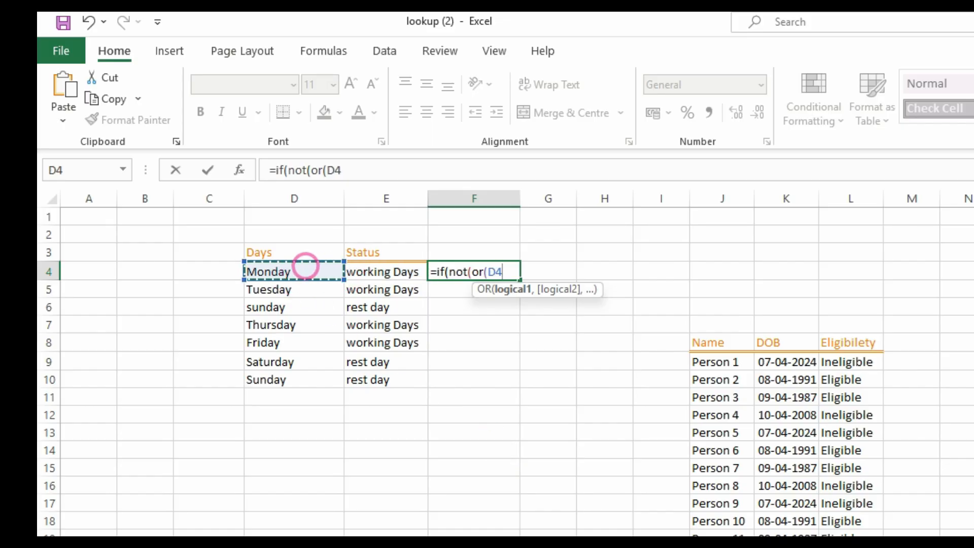
{"action": "type", "text": "="}
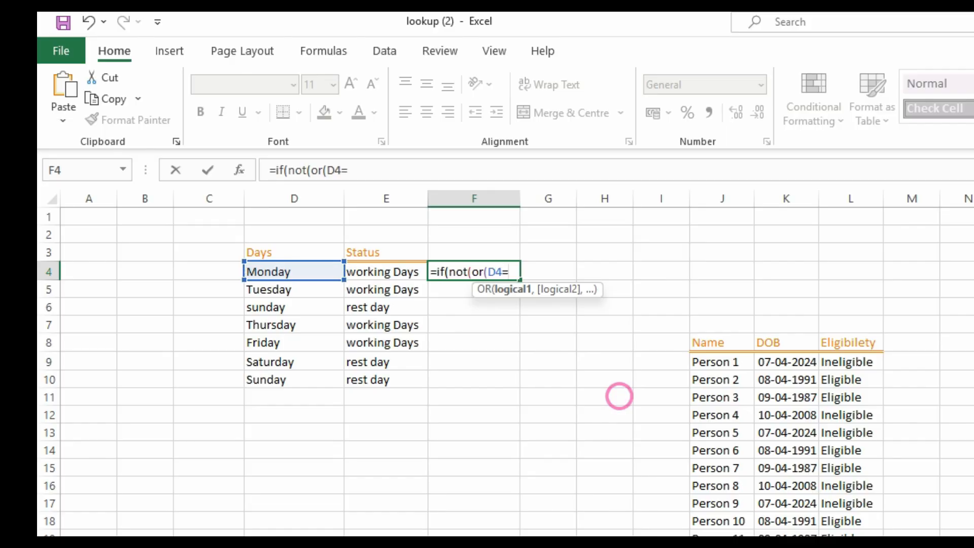
{"action": "type", "text": "\"Sunday\""}
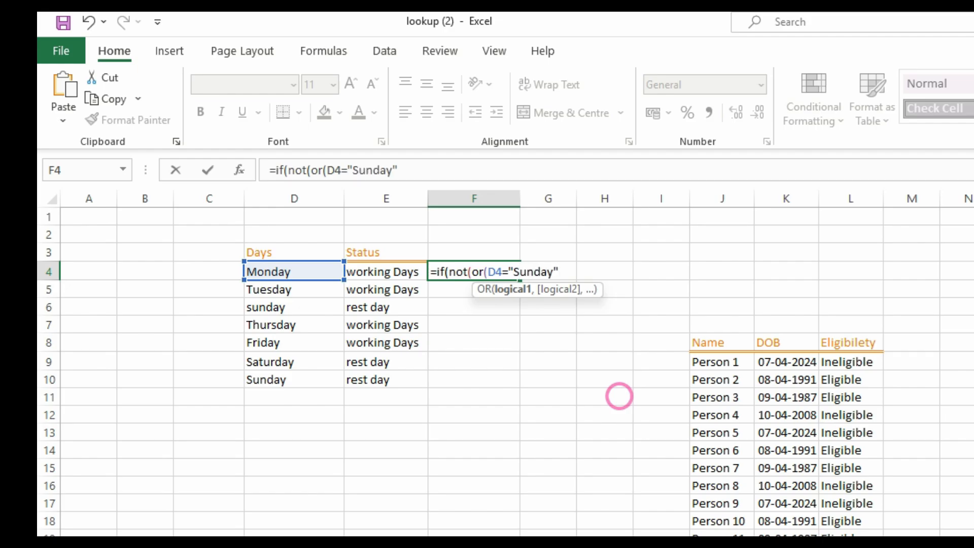
{"action": "type", "text": ")"}
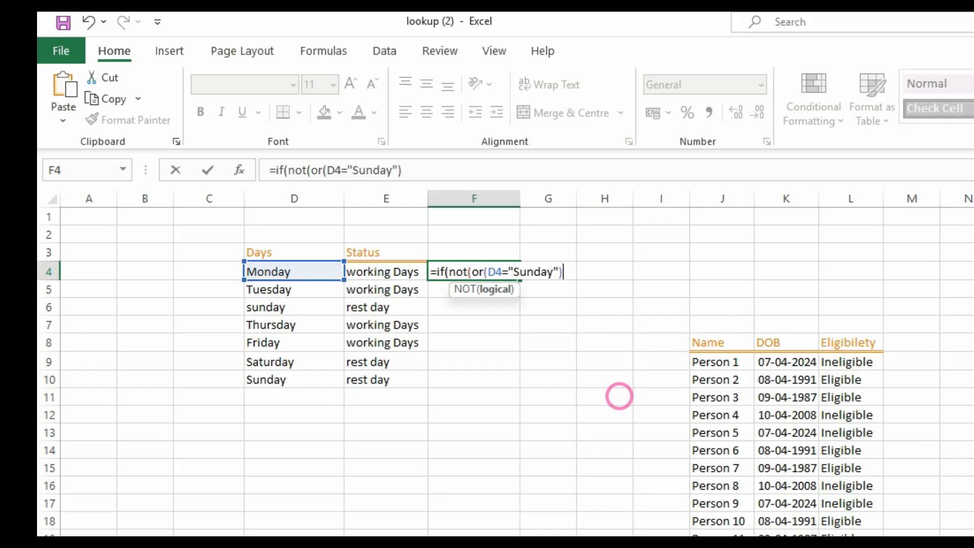
{"action": "type", "text": ","}
{"action": "key", "text": "BackSpace"}
{"action": "key", "text": "BackSpace"}
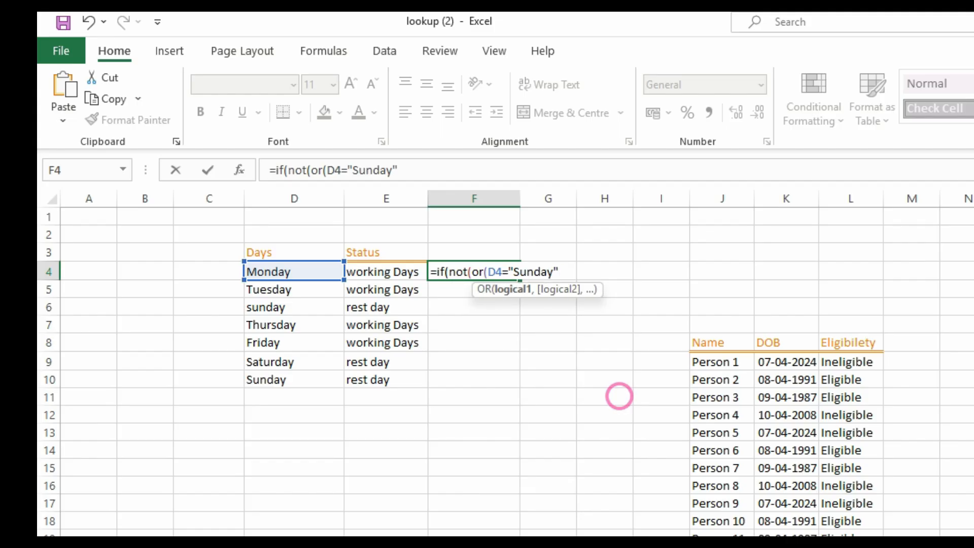
Step: Add D4="Saturday" as the second OR condition of the formula in F4 and close the OR bracket
{"action": "type", "text": ","}
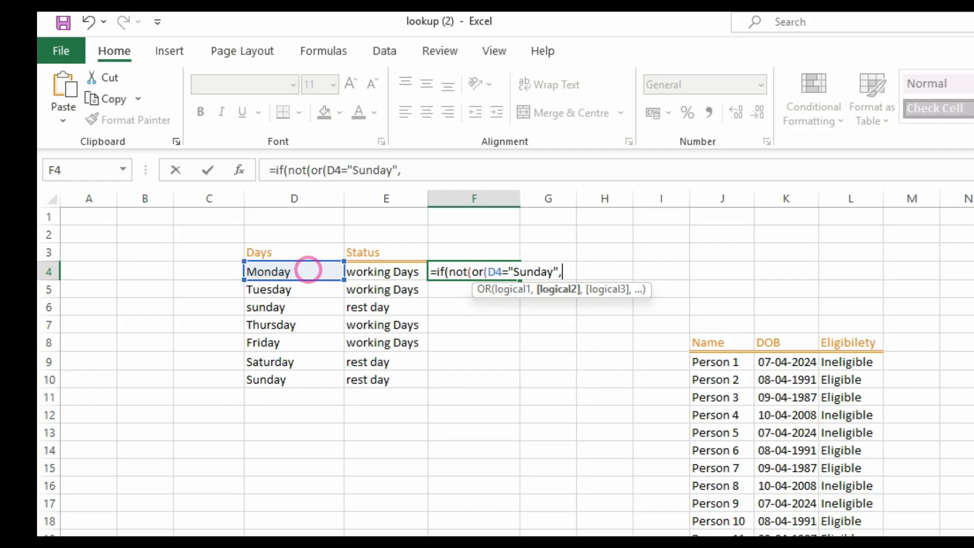
{"action": "left_click", "coordinate": [308, 269]}
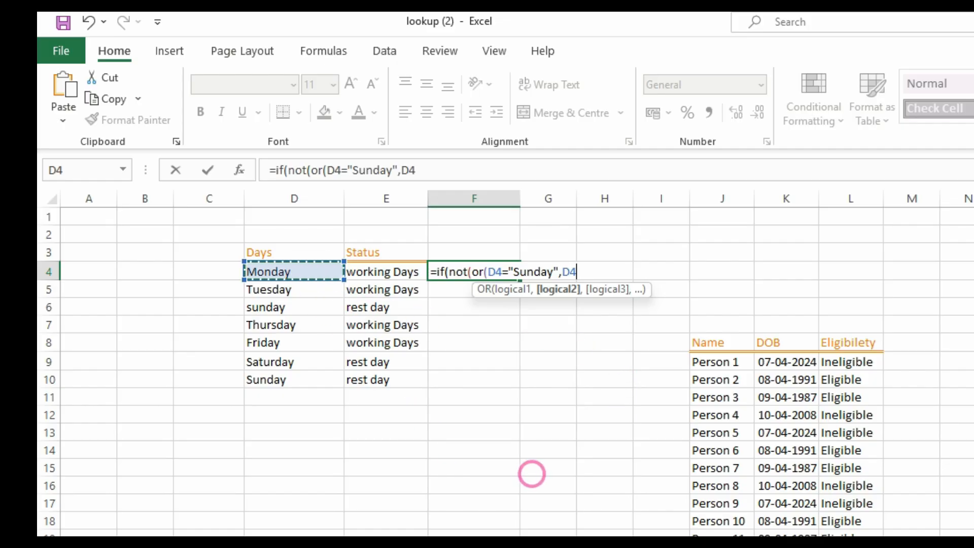
{"action": "type", "text": "="}
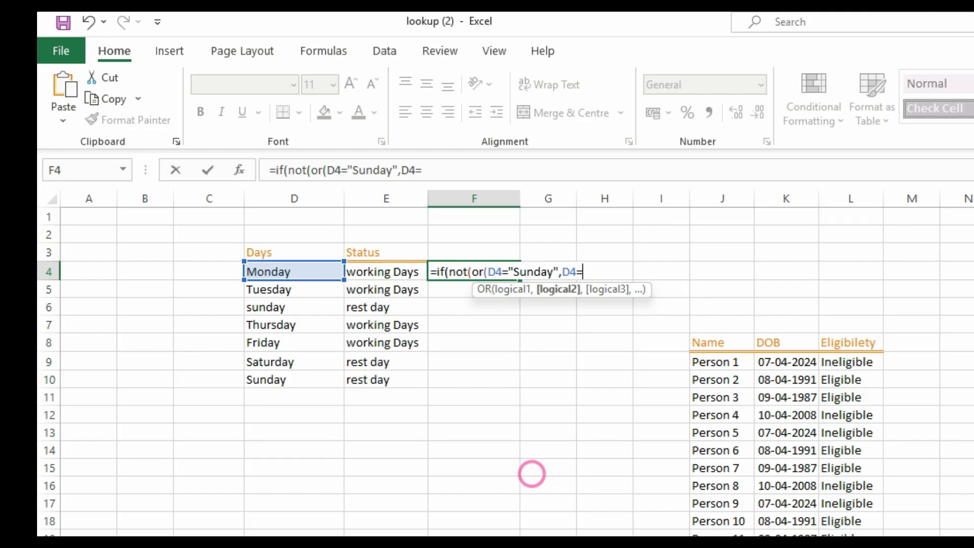
{"action": "type", "text": "\"Saturday"}
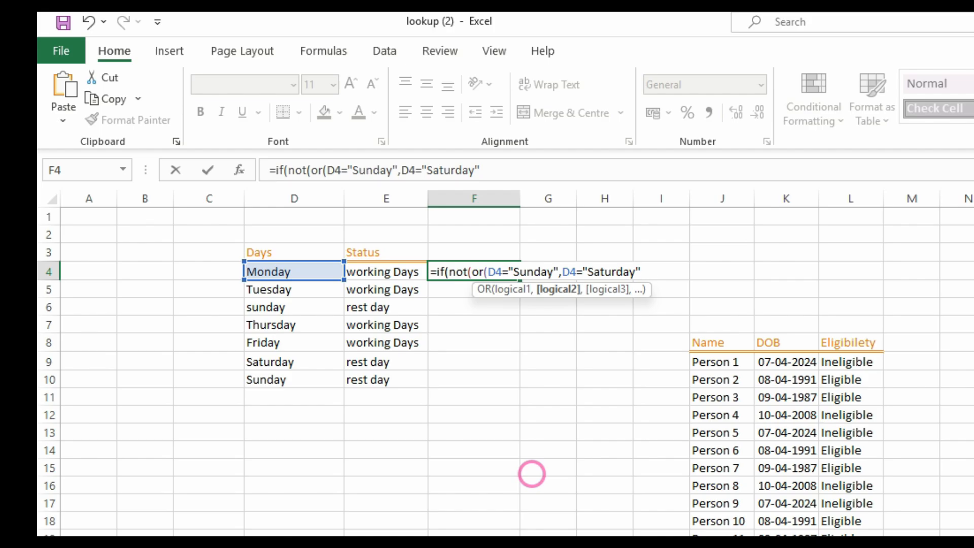
{"action": "type", "text": ")"}
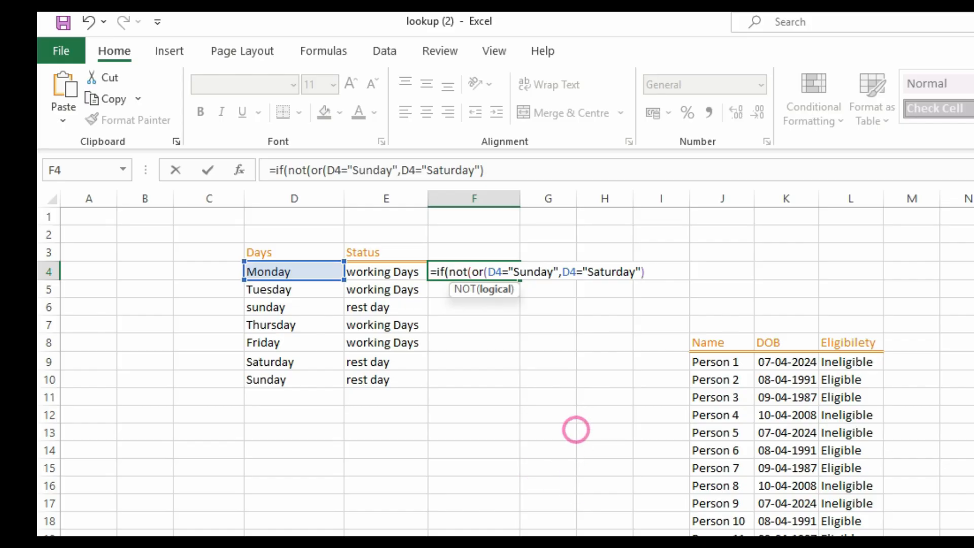
Step: Close the NOT test, add the results "Working Day" if true and "Rest Day" if false, and enter the F4 formula
{"action": "left_click", "coordinate": [504, 171]}
{"action": "type", "text": "),\"Working"}
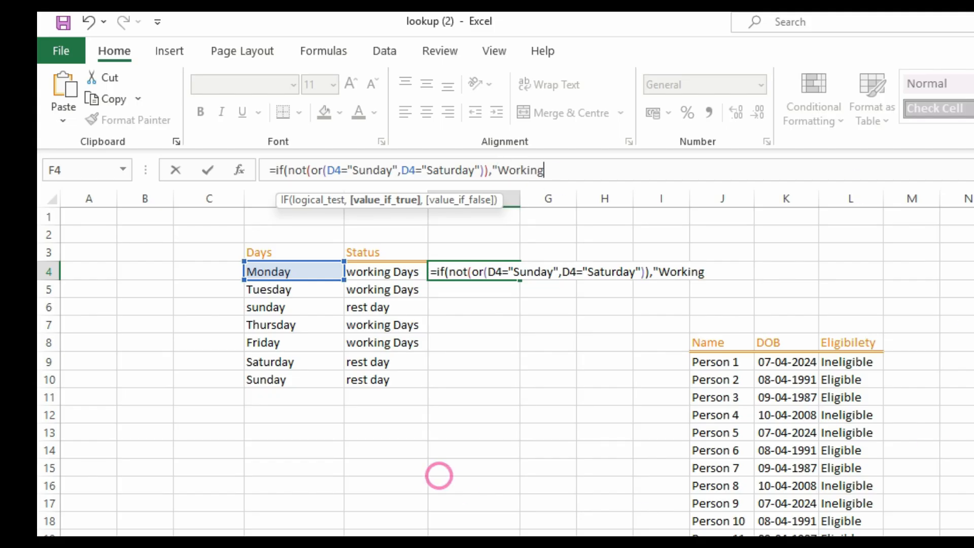
{"action": "type", "text": " Day\","}
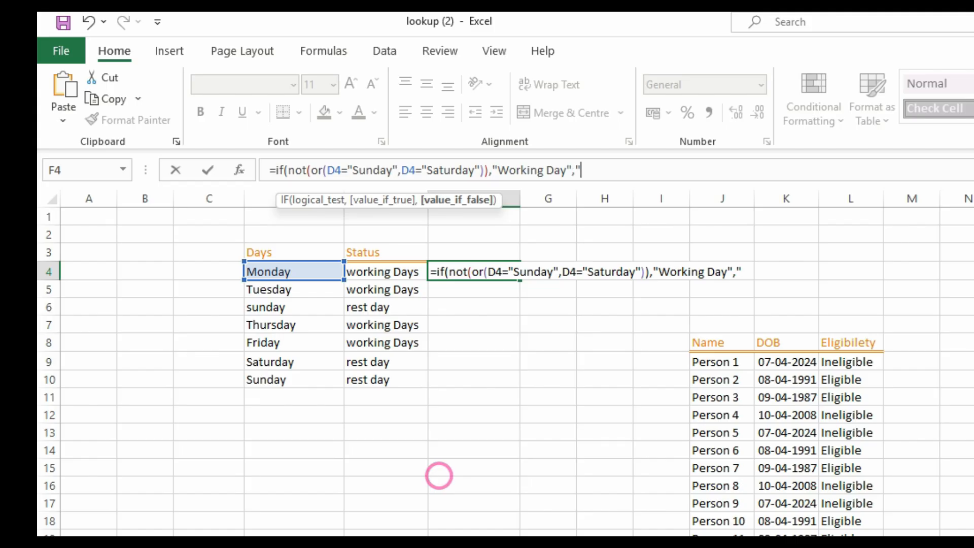
{"action": "type", "text": "\"Rest DA"}
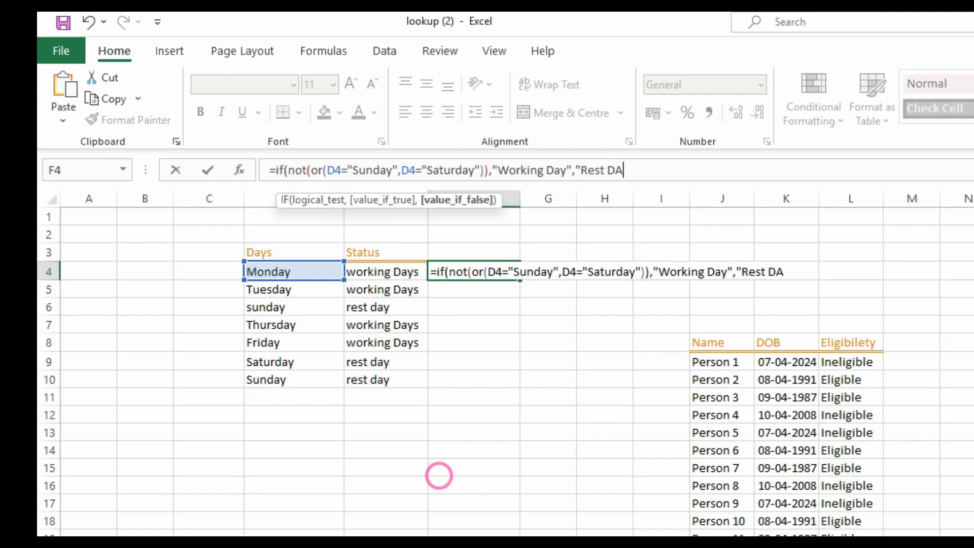
{"action": "type", "text": "y"}
{"action": "key", "text": "BackSpace"}
{"action": "key", "text": "BackSpace"}
{"action": "type", "text": "ay\")"}
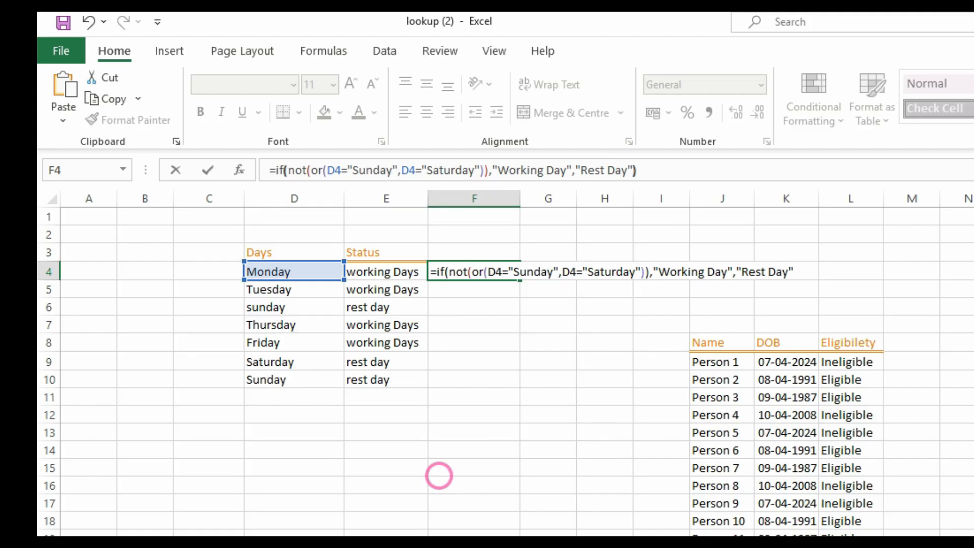
{"action": "key", "text": "Return"}
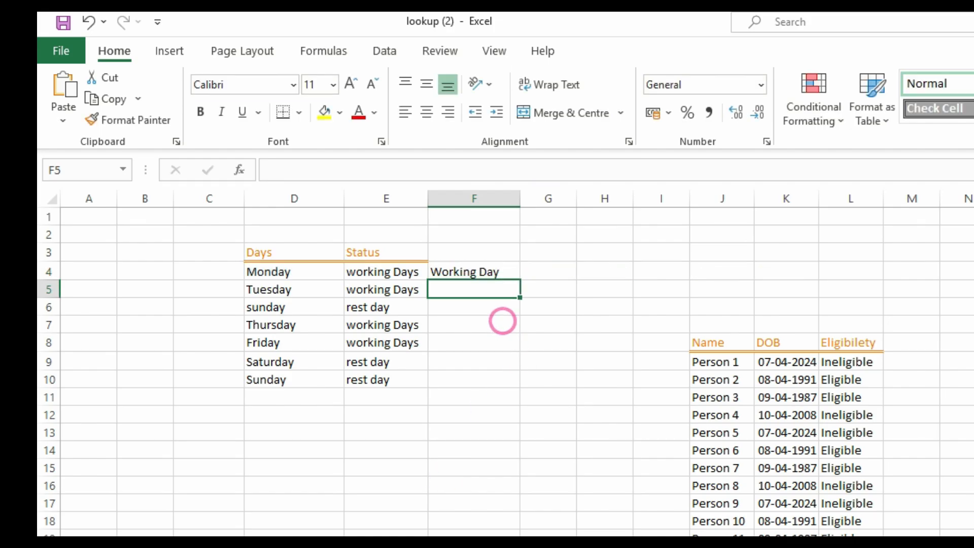
Step: Fill the F4 formula down to F10 for all listed days, and deselect the range
{"action": "left_click", "coordinate": [502, 272]}
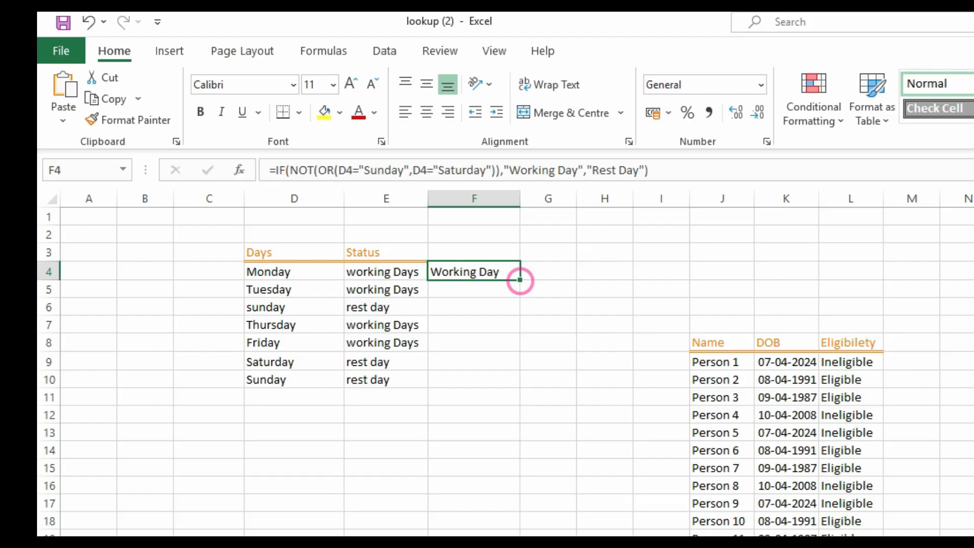
{"action": "left_click_drag", "start_coordinate": [519, 279], "coordinate": [508, 388]}
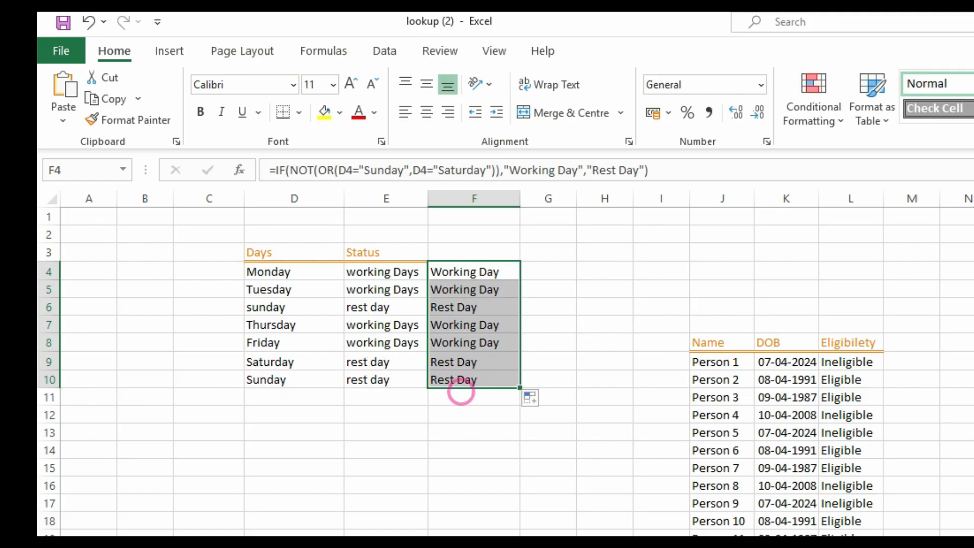
{"action": "left_click", "coordinate": [548, 486]}
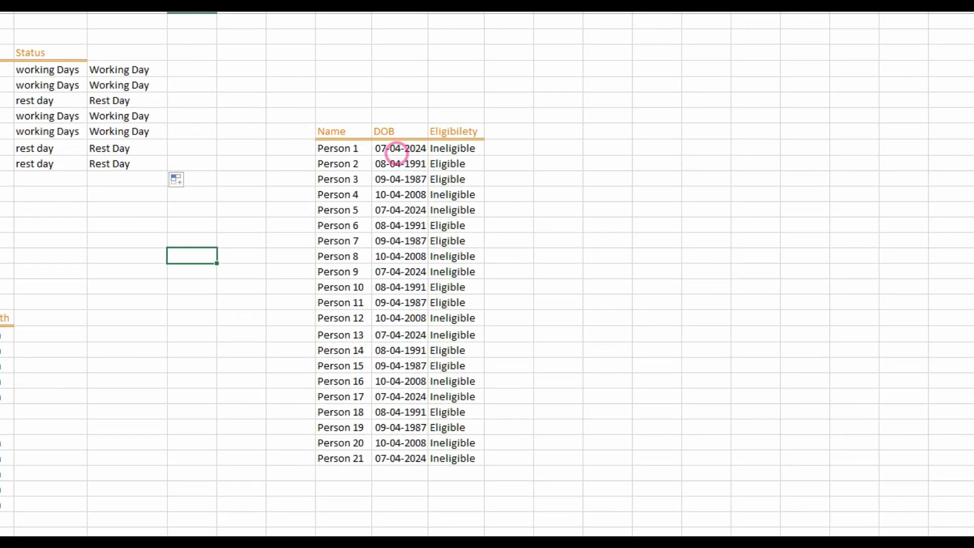
Step: Look over the names, birth dates and eligibility statuses in the persons table and compare with the day classification
{"action": "left_click", "coordinate": [395, 149]}
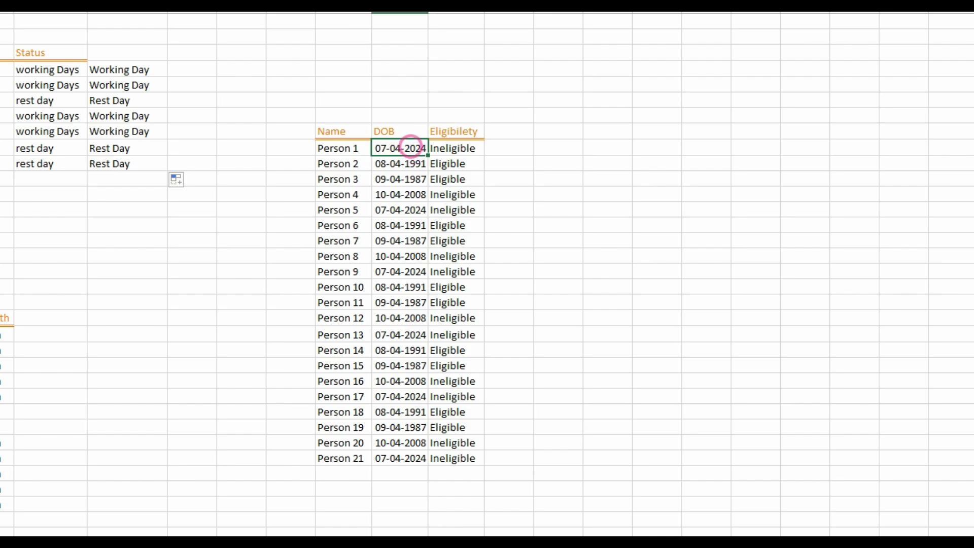
{"action": "left_click", "coordinate": [397, 165]}
{"action": "left_click", "coordinate": [398, 179]}
{"action": "left_click", "coordinate": [398, 210]}
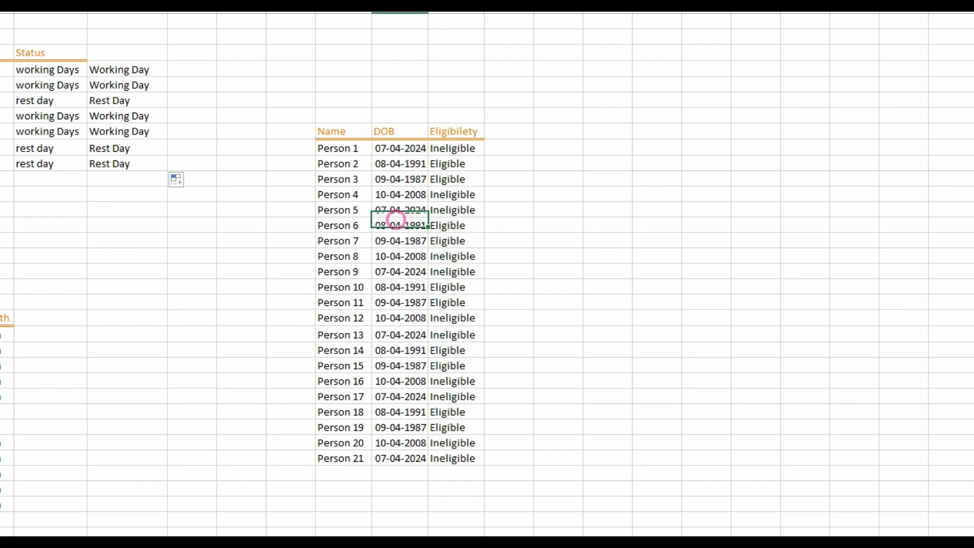
{"action": "left_click", "coordinate": [401, 256]}
{"action": "left_click", "coordinate": [352, 168]}
{"action": "left_click", "coordinate": [349, 209]}
{"action": "left_click", "coordinate": [349, 242]}
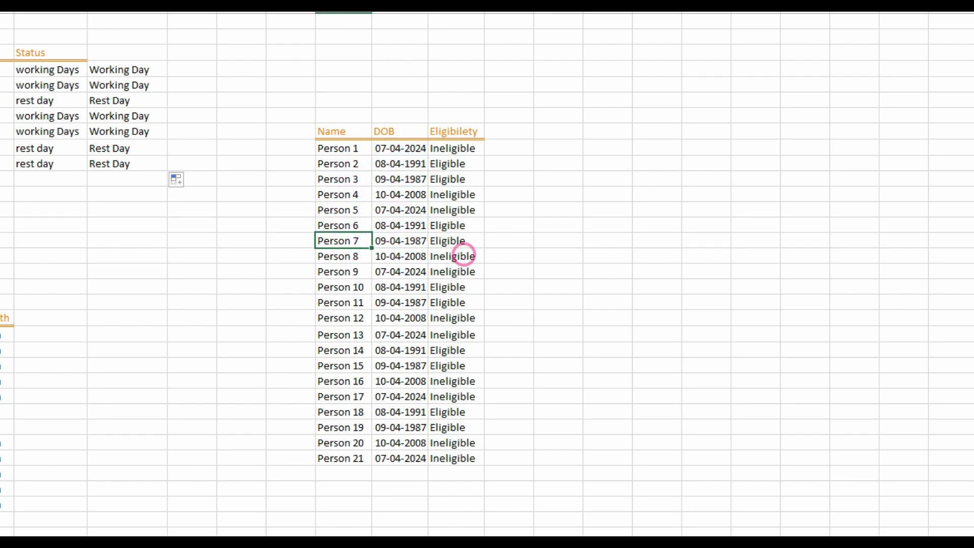
{"action": "left_click", "coordinate": [465, 148]}
{"action": "left_click", "coordinate": [461, 225]}
{"action": "left_click", "coordinate": [465, 272]}
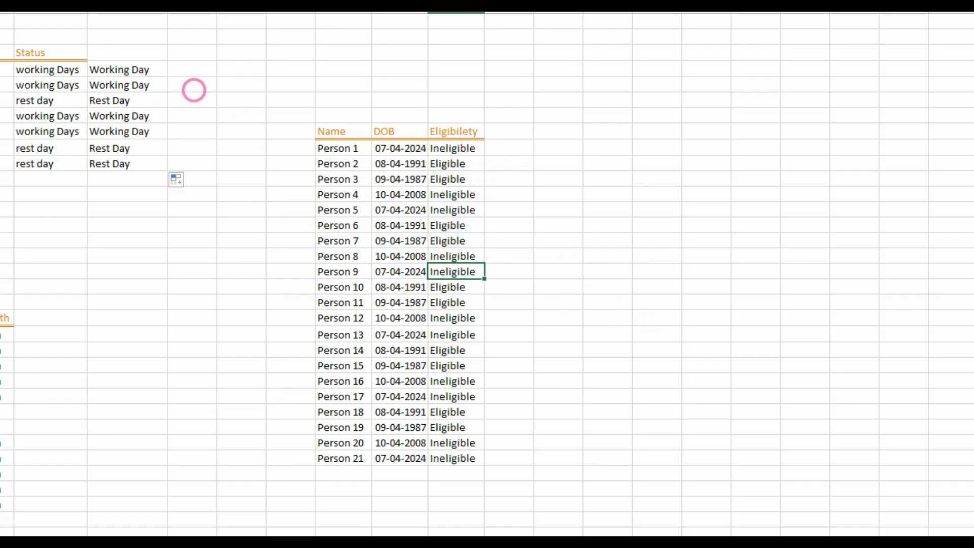
{"action": "left_click", "coordinate": [122, 85]}
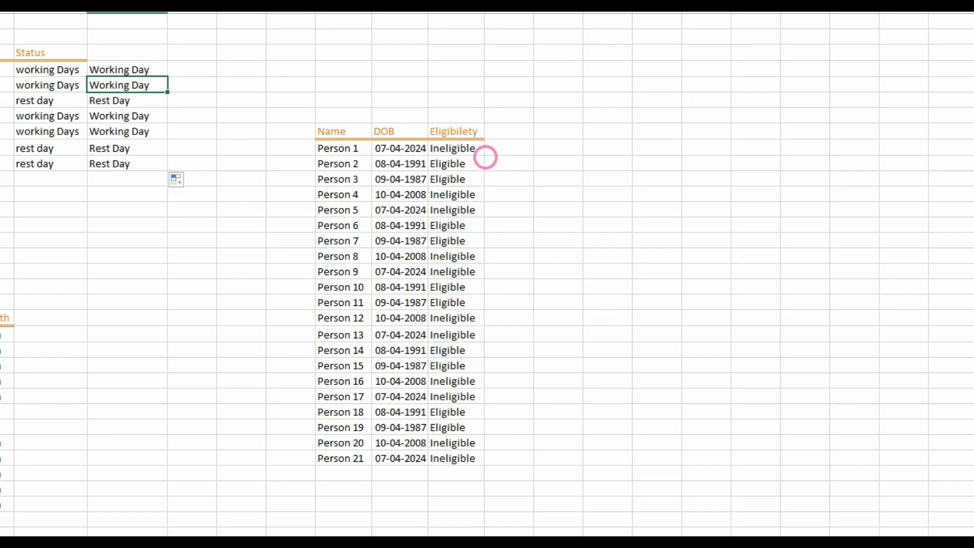
Step: Examine the K9, TODAY() and "Y" arguments of the DATEDIF test in L9's formula, and finish on empty cell N9
{"action": "left_click", "coordinate": [458, 149]}
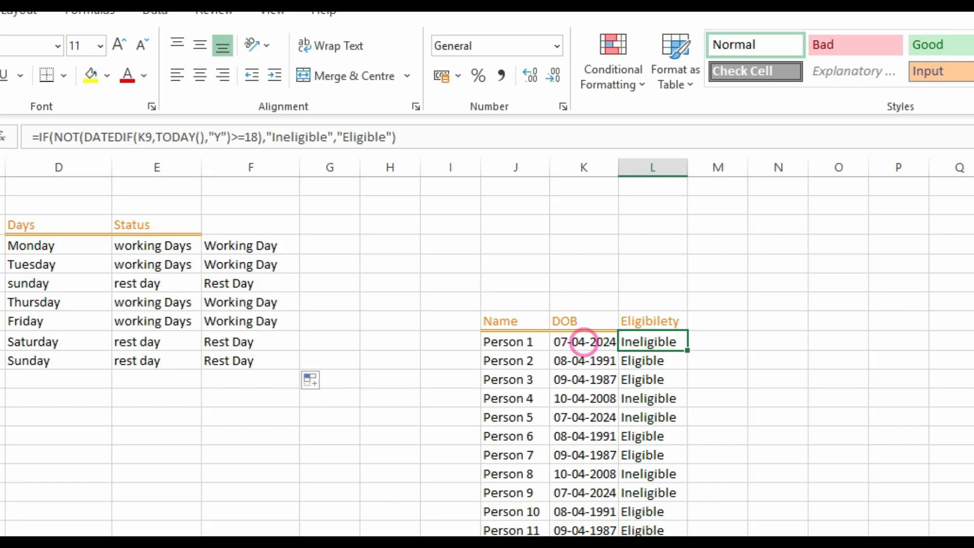
{"action": "left_click", "coordinate": [584, 340]}
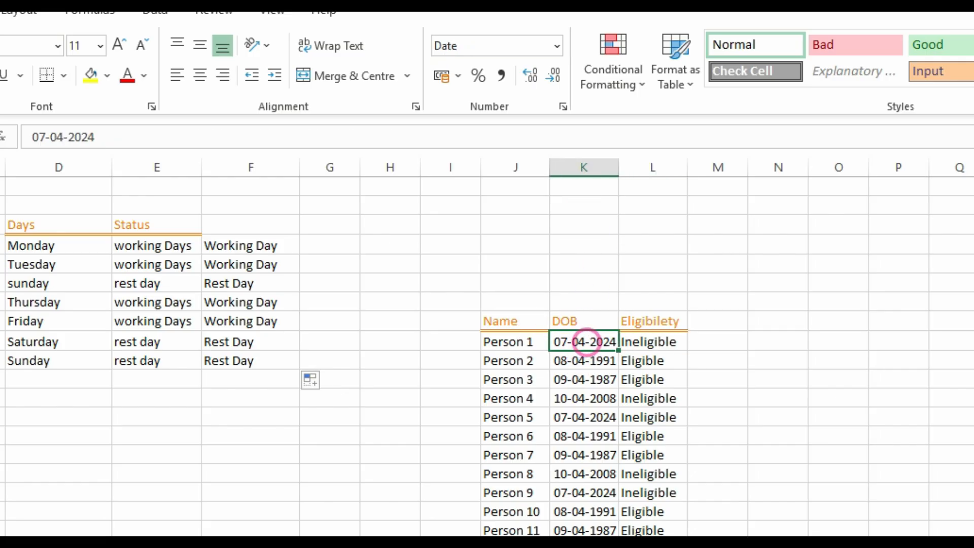
{"action": "left_click", "coordinate": [645, 341]}
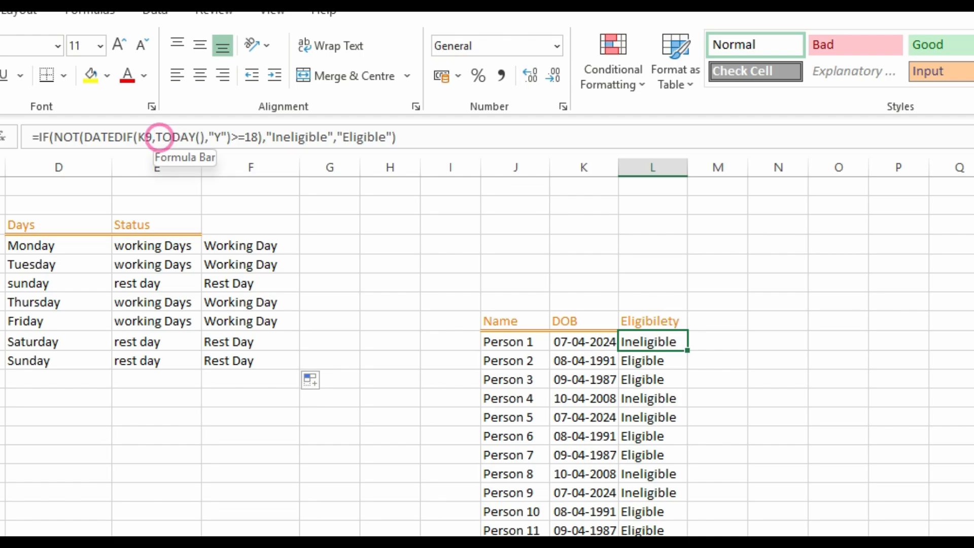
{"action": "left_click", "coordinate": [157, 136]}
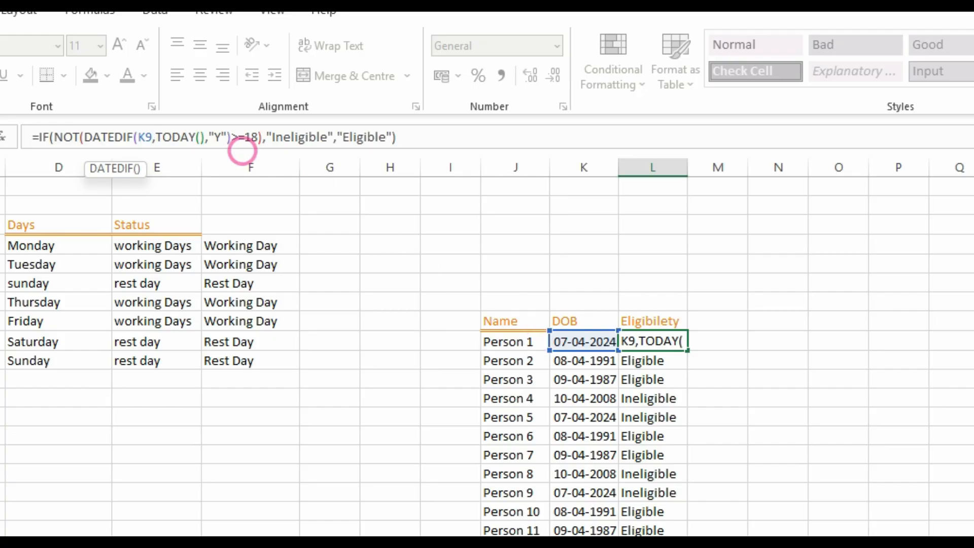
{"action": "left_click", "coordinate": [218, 137]}
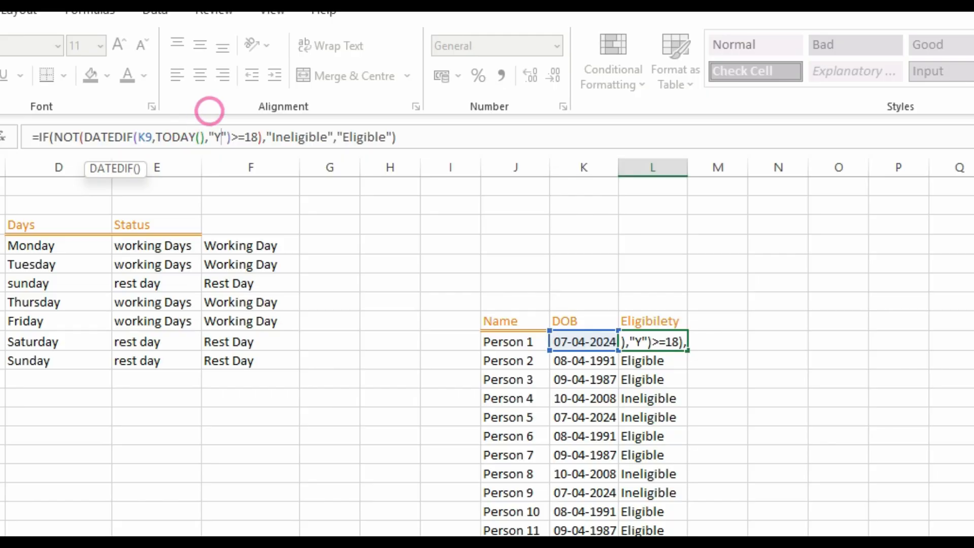
{"action": "left_click", "coordinate": [436, 133]}
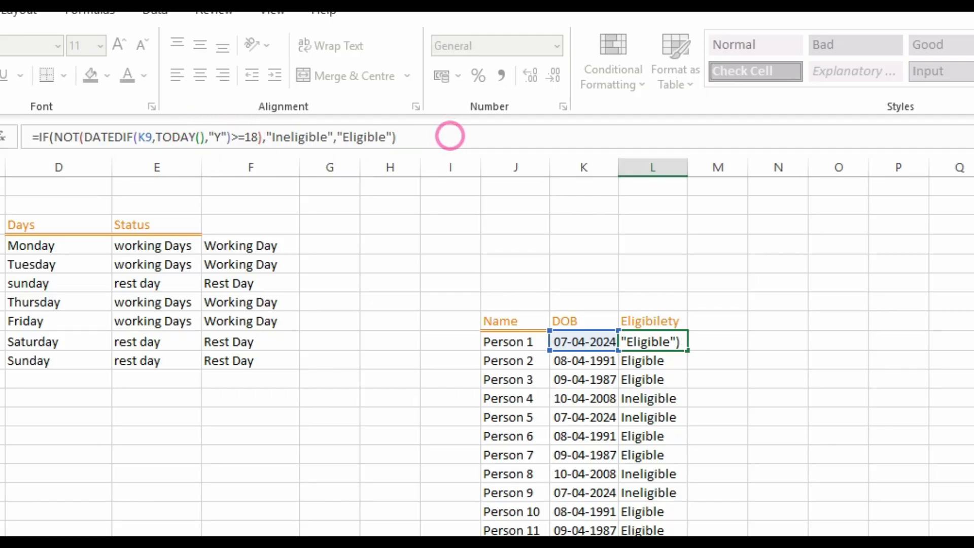
{"action": "key", "text": "Return"}
{"action": "left_click", "coordinate": [769, 379]}
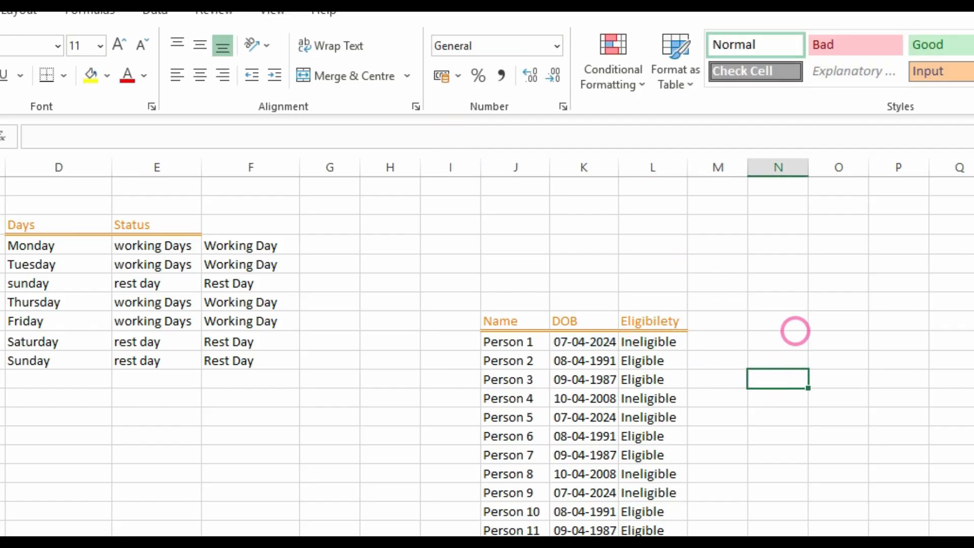
{"action": "left_click", "coordinate": [803, 336]}
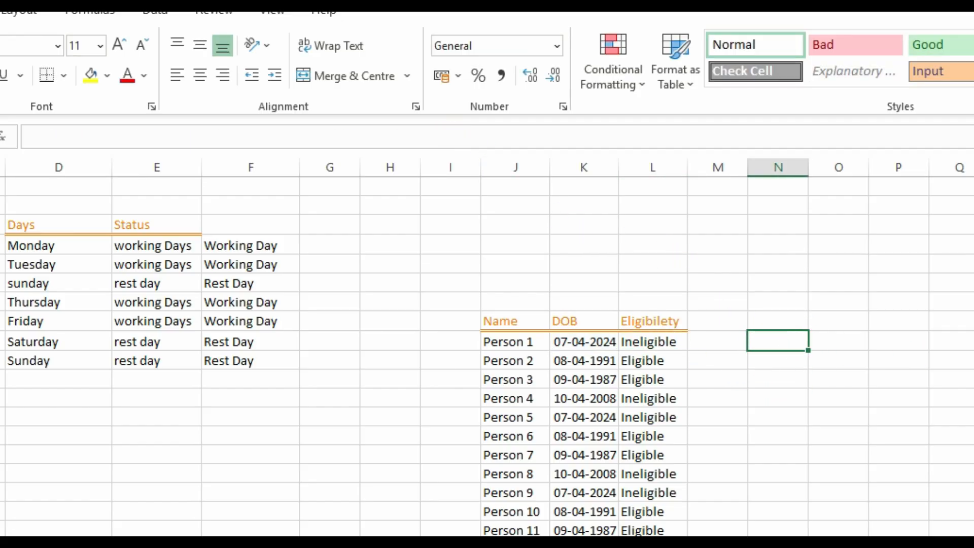
{"action": "type", "text": "+"}
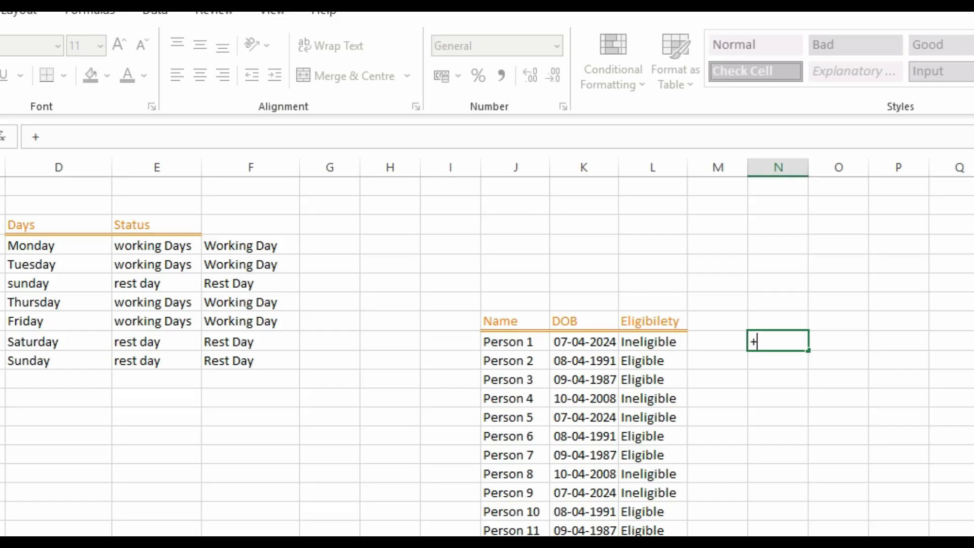
{"action": "type", "text": "Todayu"}
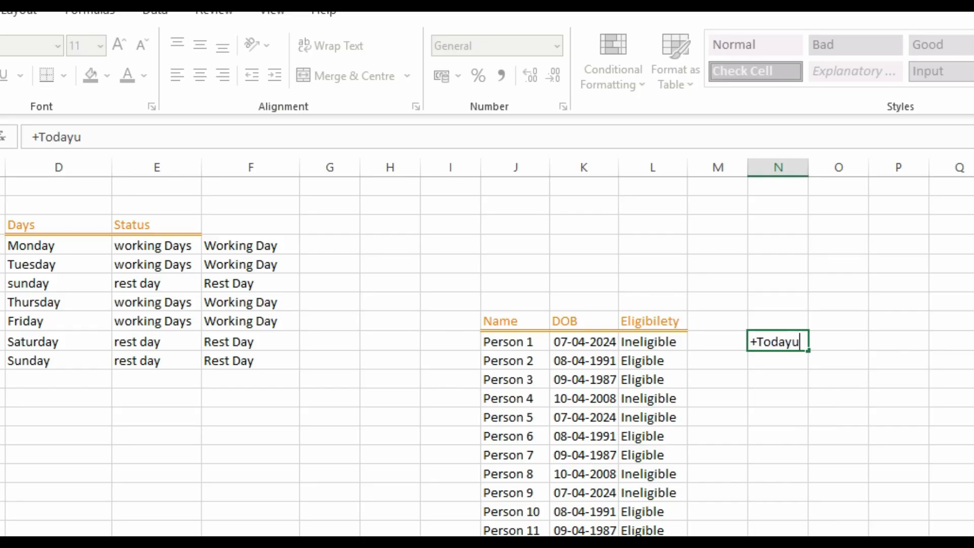
{"action": "key", "text": "BackSpace"}
{"action": "key", "text": "BackSpace"}
{"action": "key", "text": "BackSpace"}
{"action": "key", "text": "BackSpace"}
{"action": "key", "text": "BackSpace"}
{"action": "key", "text": "BackSpace"}
{"action": "key", "text": "BackSpace"}
Step: Enter the formula =Today() in N9 and reselect the cell to check it
{"action": "type", "text": "="}
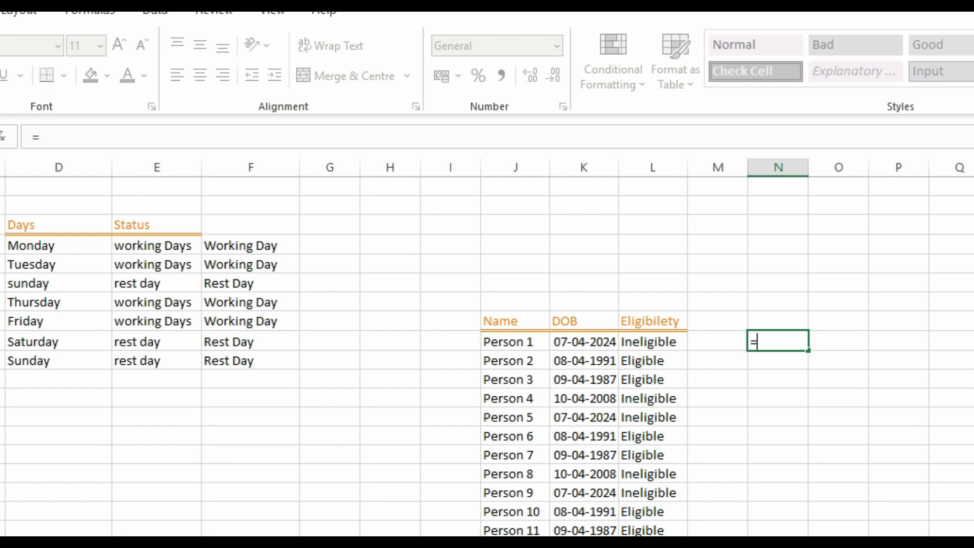
{"action": "type", "text": "To"}
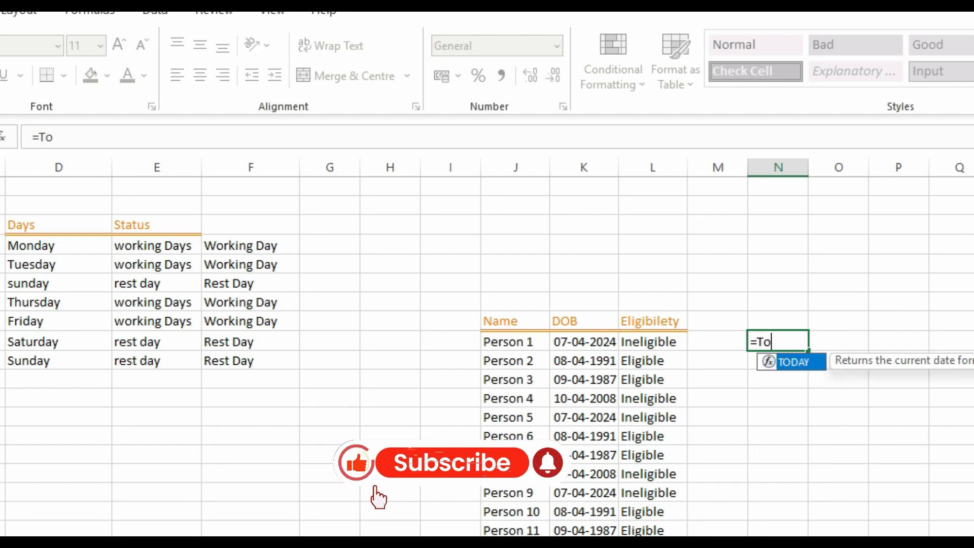
{"action": "type", "text": "day"}
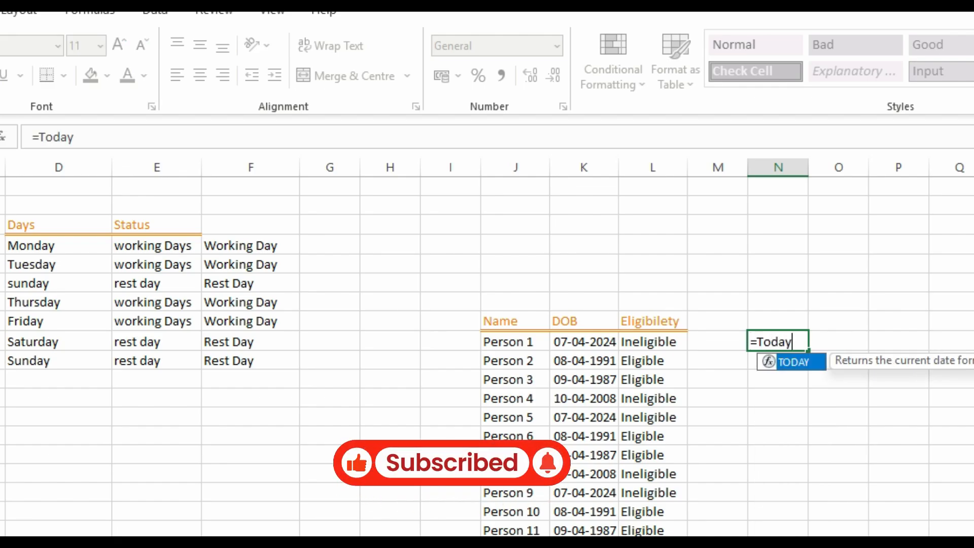
{"action": "type", "text": "()"}
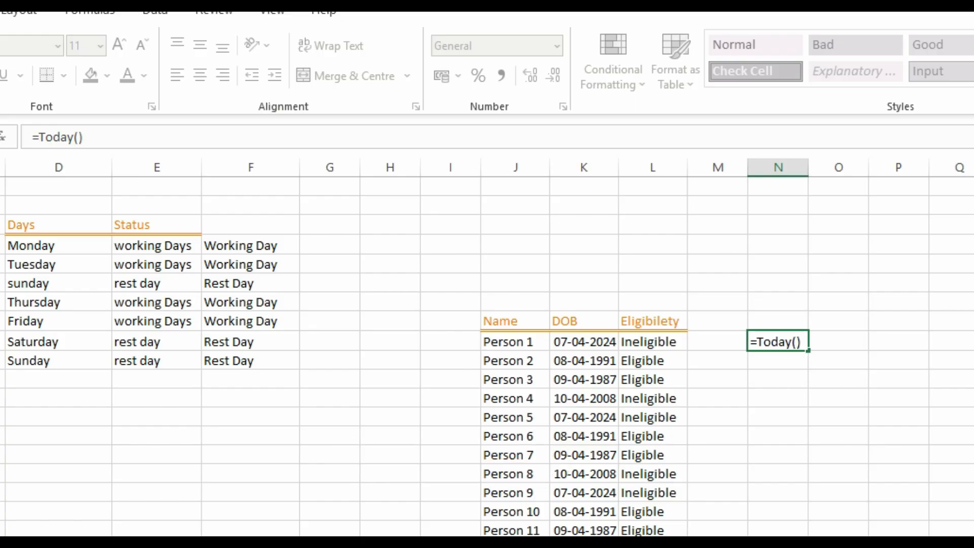
{"action": "key", "text": "Return"}
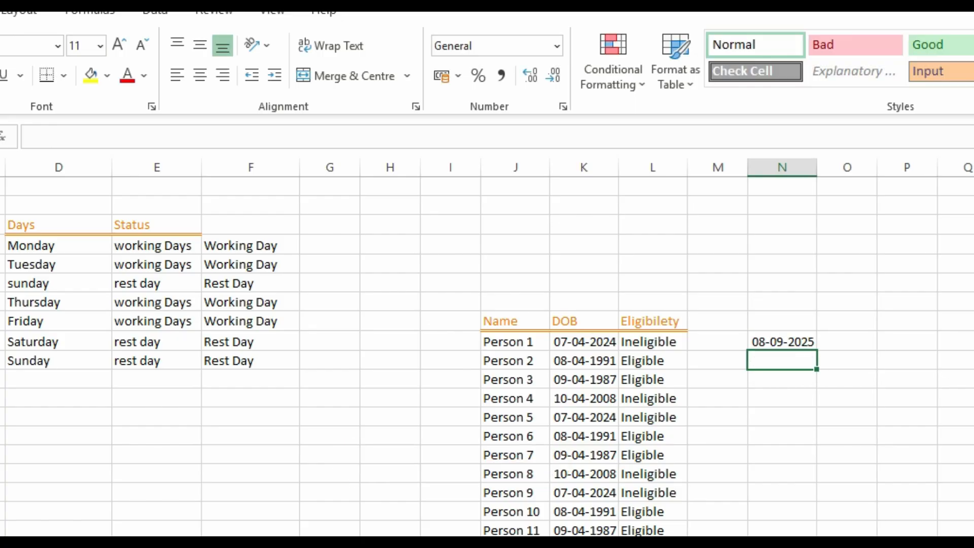
{"action": "left_click", "coordinate": [791, 339]}
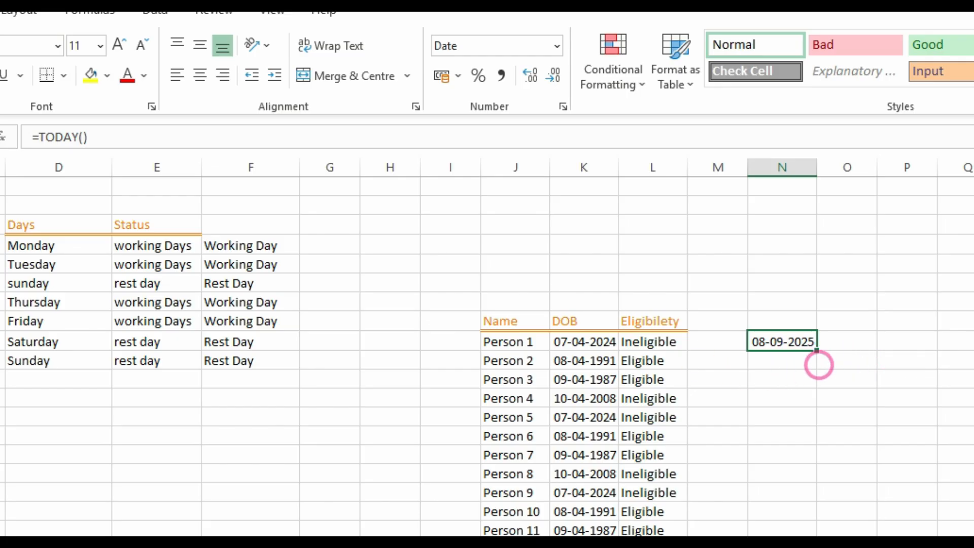
Step: Examine the birth date in K9 and the "Y", >=18, "Ineligible" and "Eligible" parts of L9's formula
{"action": "left_click", "coordinate": [601, 343]}
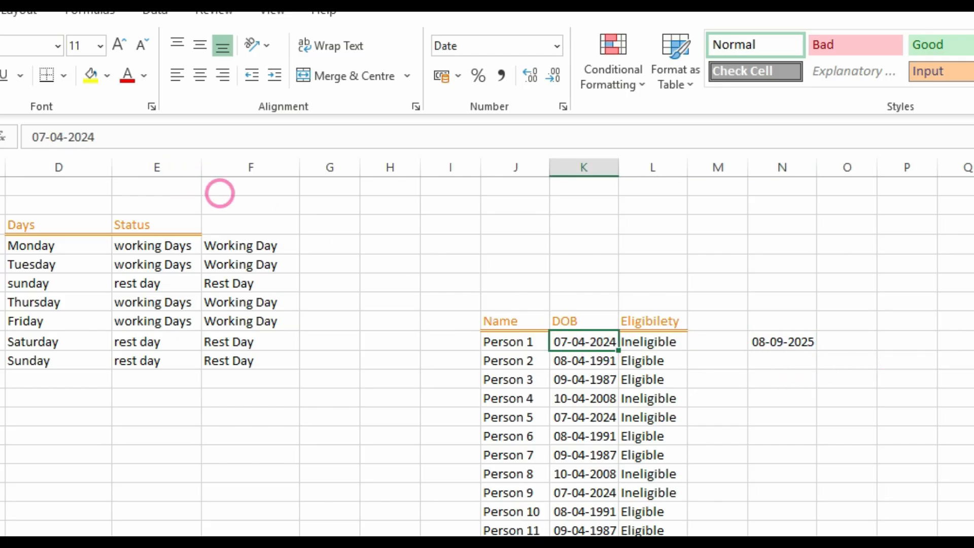
{"action": "left_click", "coordinate": [651, 342]}
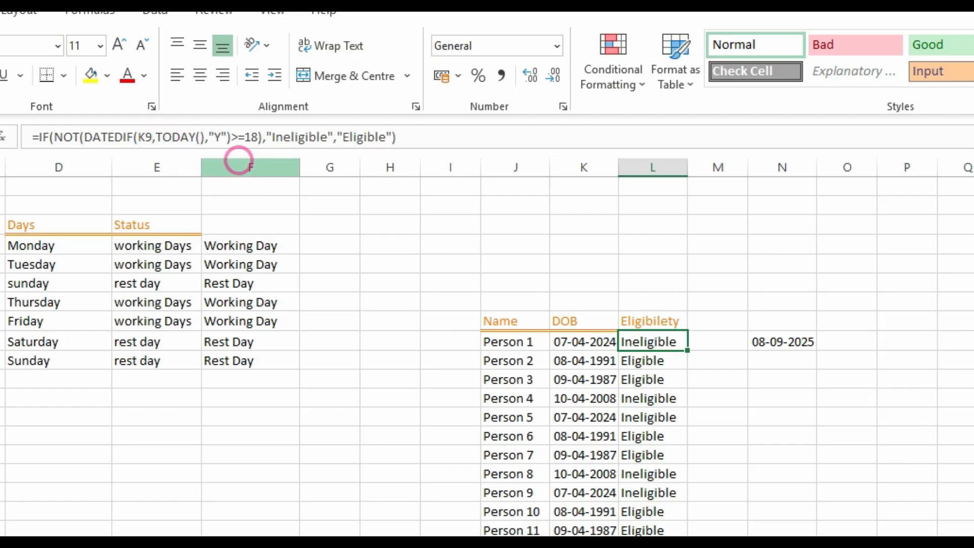
{"action": "left_click", "coordinate": [221, 137]}
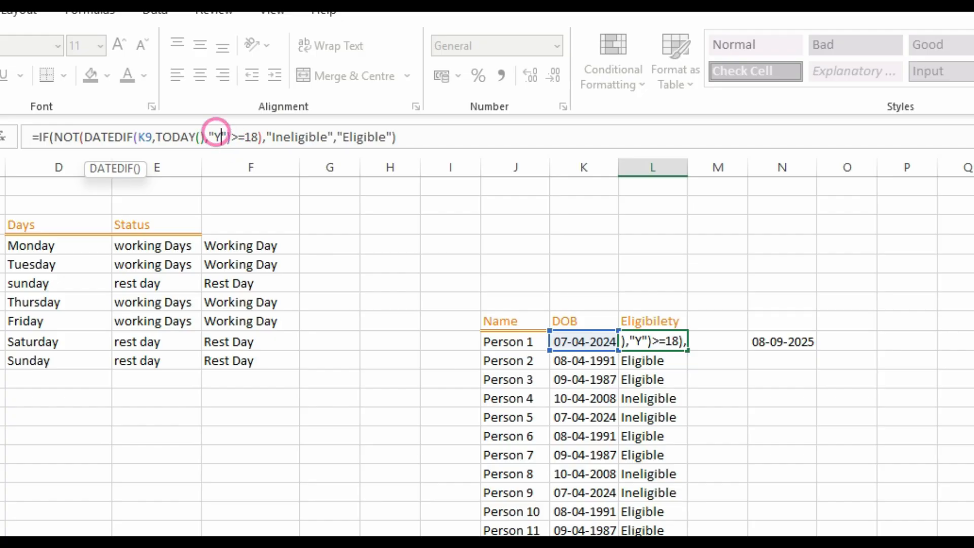
{"action": "left_click", "coordinate": [213, 136]}
{"action": "left_click", "coordinate": [219, 136]}
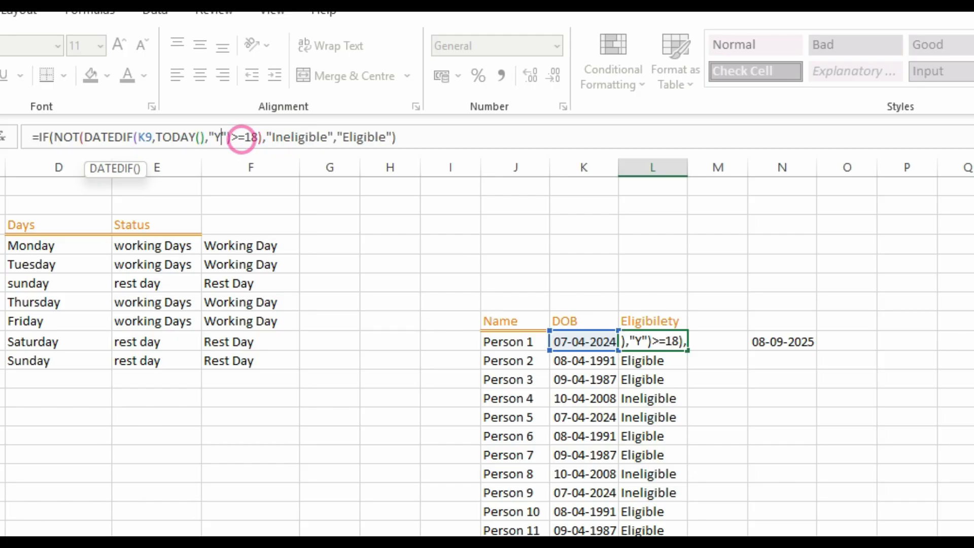
{"action": "left_click", "coordinate": [233, 145]}
{"action": "key", "text": "Left"}
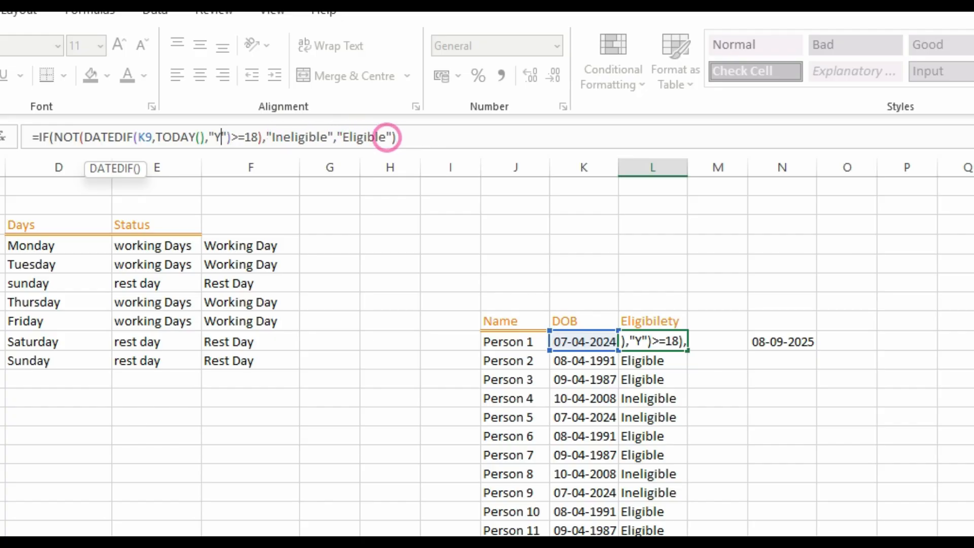
{"action": "left_click", "coordinate": [434, 142]}
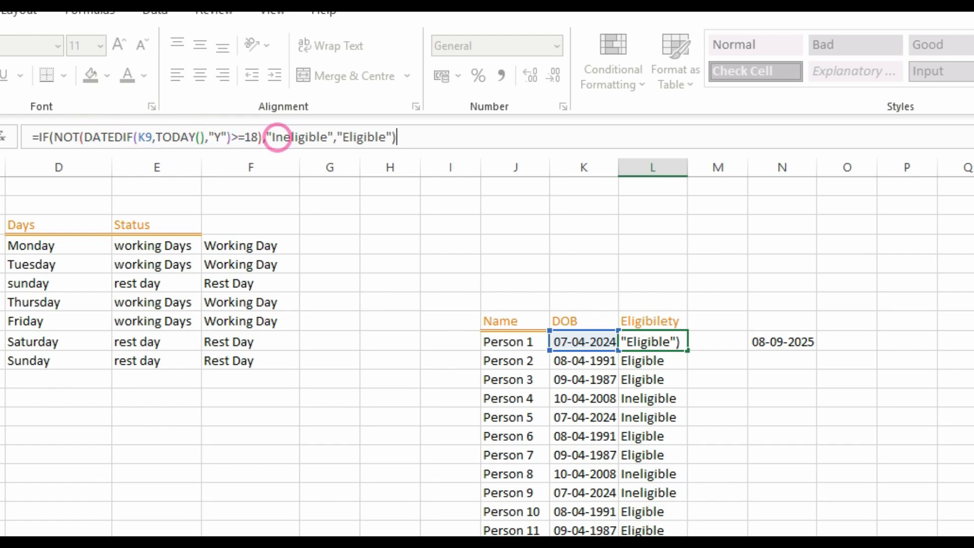
{"action": "left_click_drag", "start_coordinate": [268, 137], "coordinate": [392, 136]}
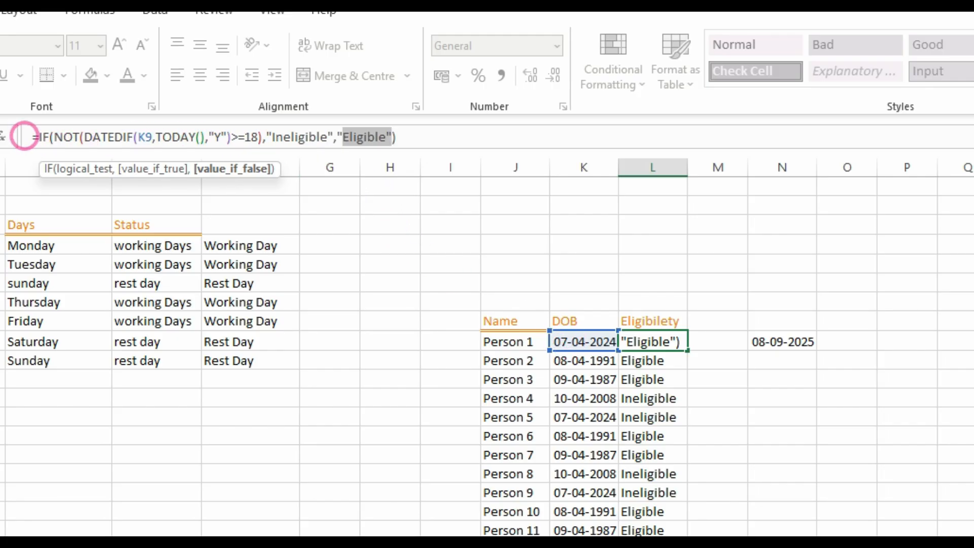
{"action": "left_click_drag", "start_coordinate": [24, 136], "coordinate": [407, 137]}
{"action": "left_click", "coordinate": [410, 137]}
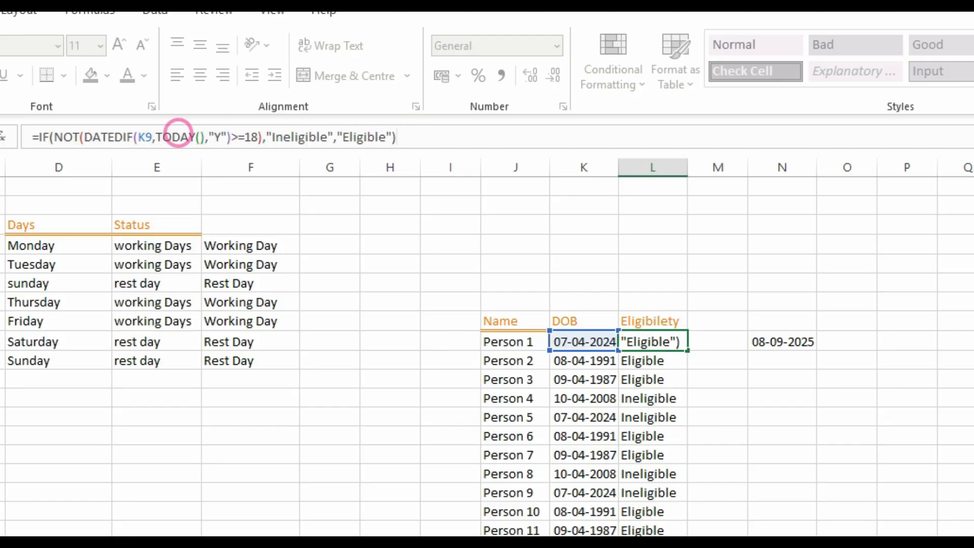
Step: Copy the full eligibility formula text from L9, clear L9, and paste the formula into M9
{"action": "left_click_drag", "start_coordinate": [396, 137], "coordinate": [35, 125]}
{"action": "key", "text": "ctrl+c"}
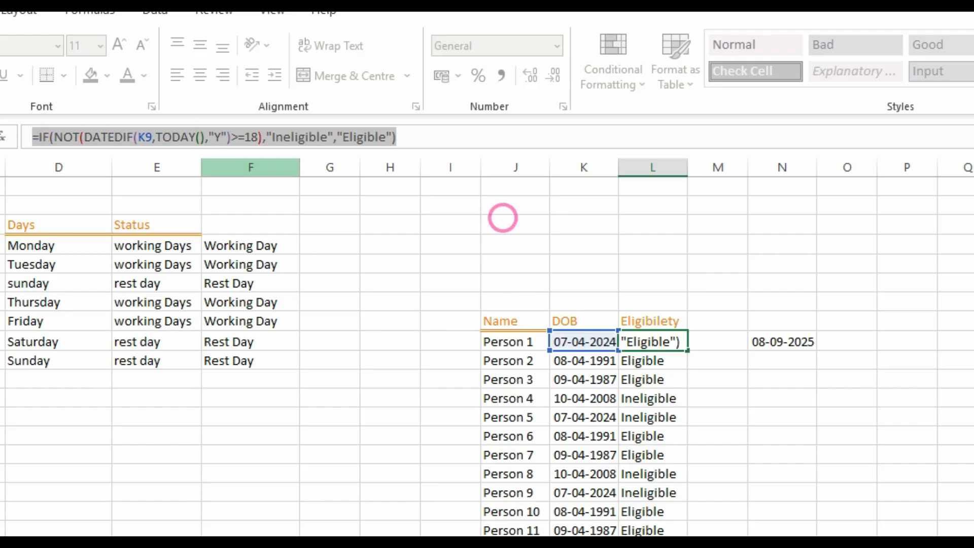
{"action": "type", "text": "="}
{"action": "left_click", "coordinate": [726, 341]}
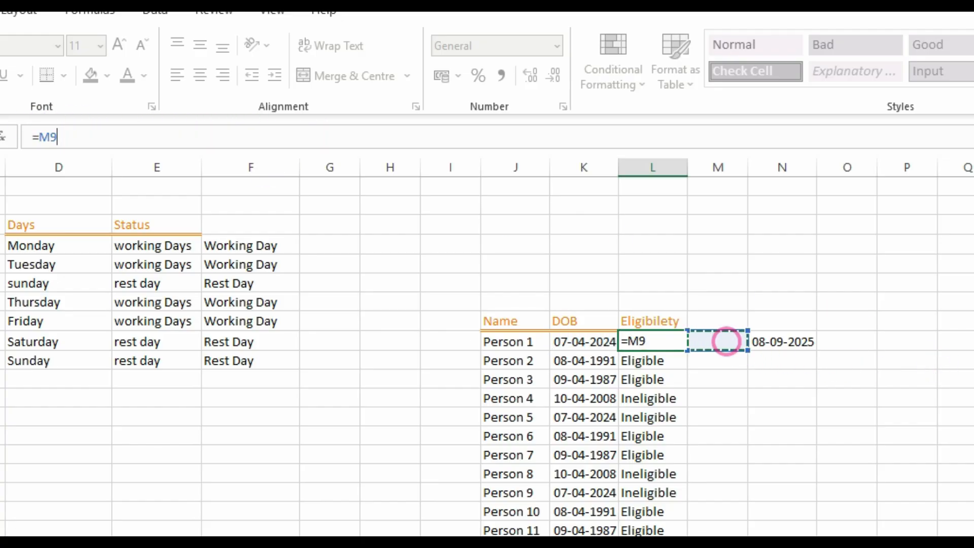
{"action": "left_click_drag", "start_coordinate": [59, 137], "coordinate": [22, 135]}
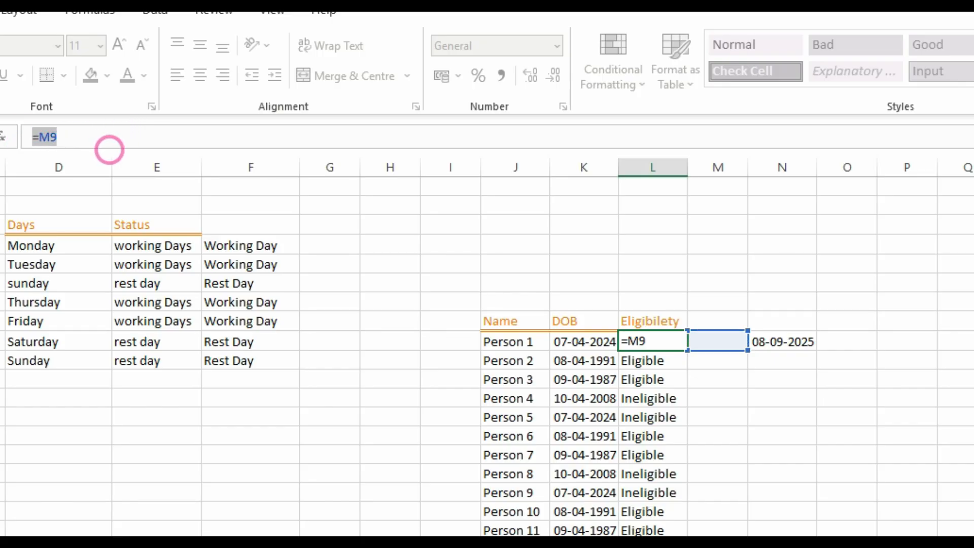
{"action": "key", "text": "BackSpace"}
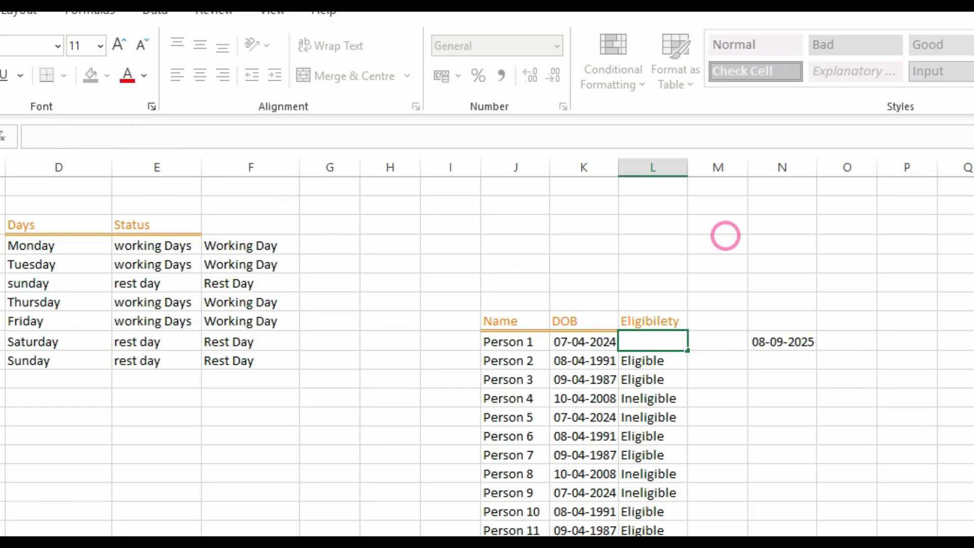
{"action": "left_click", "coordinate": [742, 341]}
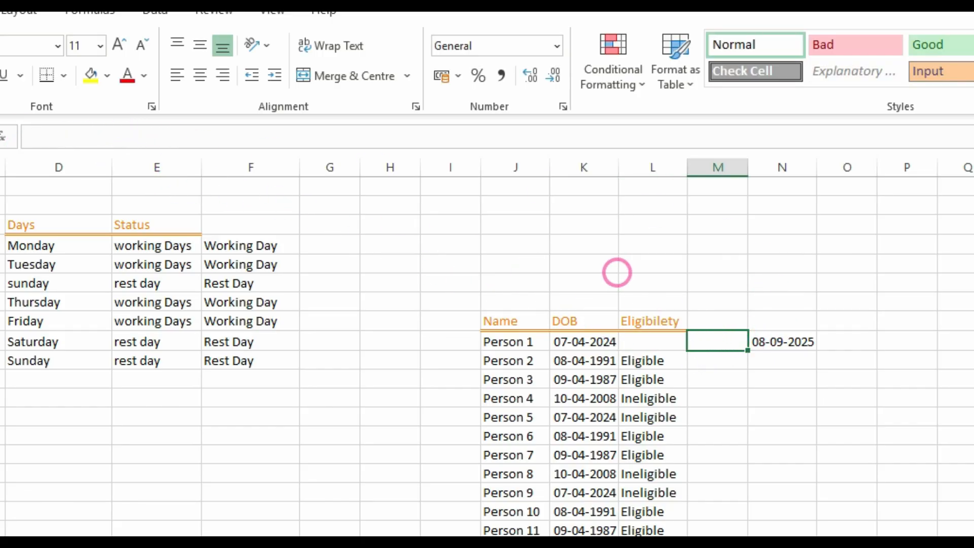
{"action": "key", "text": "ctrl+v"}
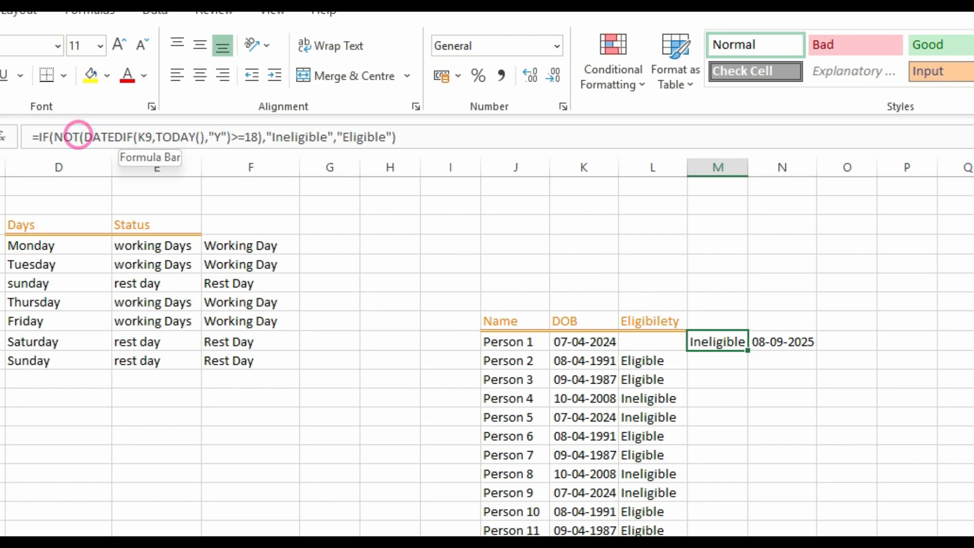
Step: Remove the NOT function and its pair of parentheses from M9's formula, keeping the DATEDIF >=18 test directly inside IF
{"action": "left_click_drag", "start_coordinate": [80, 137], "coordinate": [48, 137]}
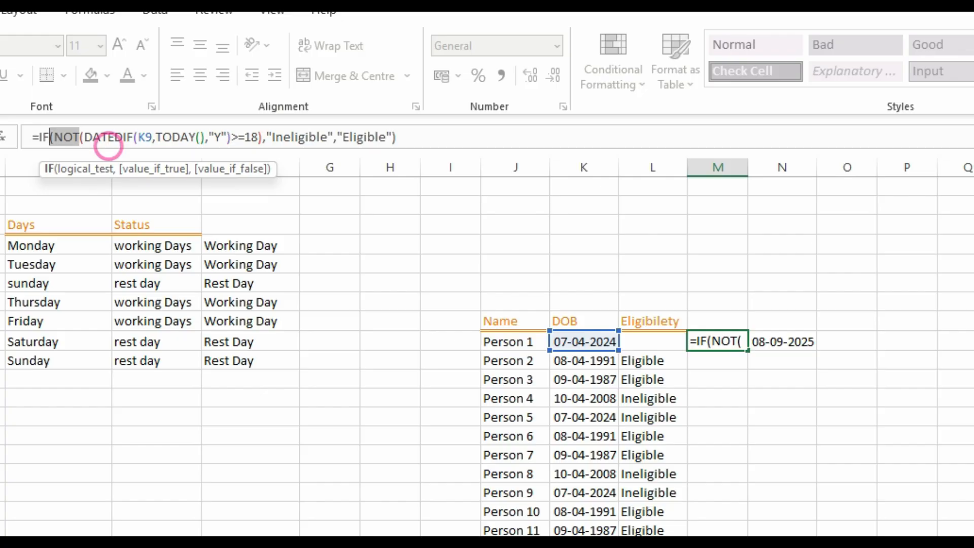
{"action": "left_click", "coordinate": [80, 136]}
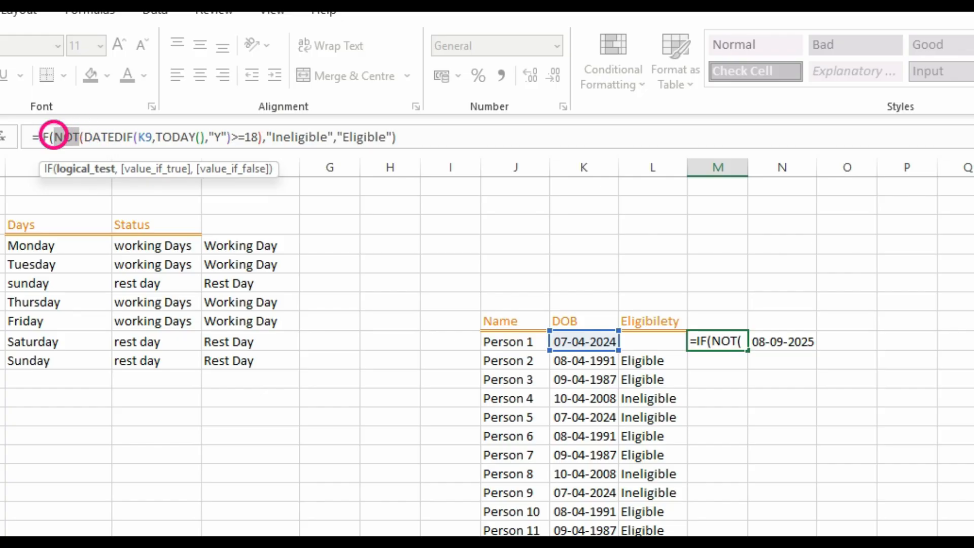
{"action": "key", "text": "BackSpace"}
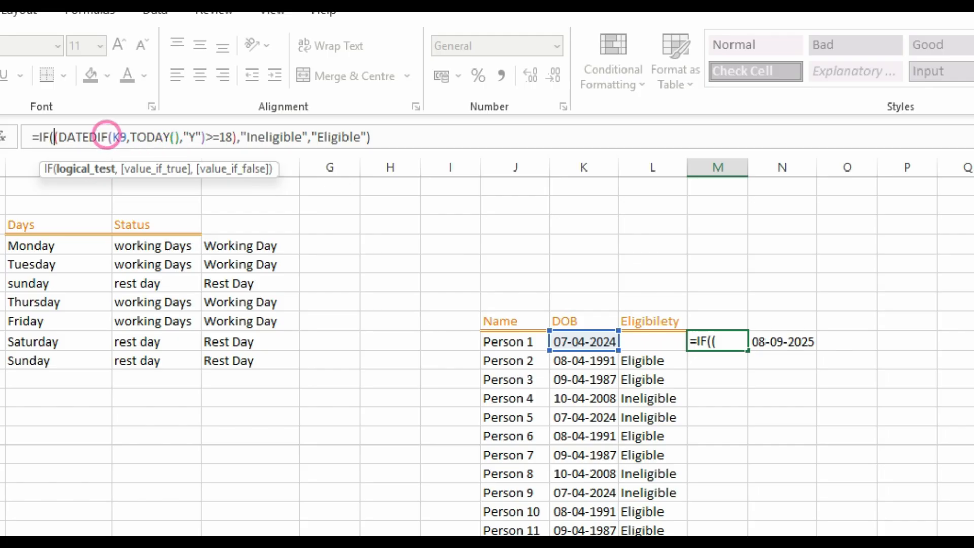
{"action": "key", "text": "BackSpace"}
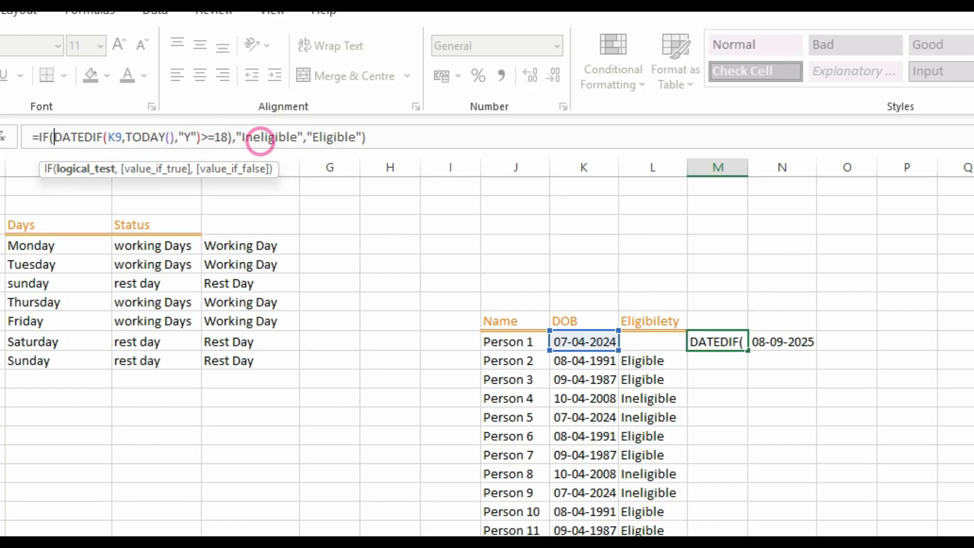
{"action": "left_click", "coordinate": [230, 136]}
{"action": "key", "text": "Delete"}
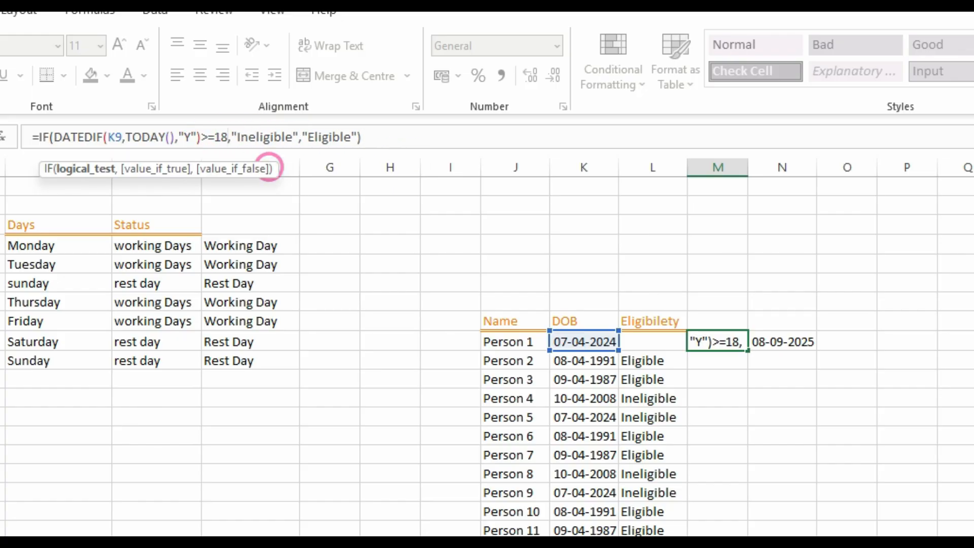
Step: Swap the results in M9's formula to "eligible" if true and "InEligible" if false, and enter it
{"action": "left_click", "coordinate": [387, 136]}
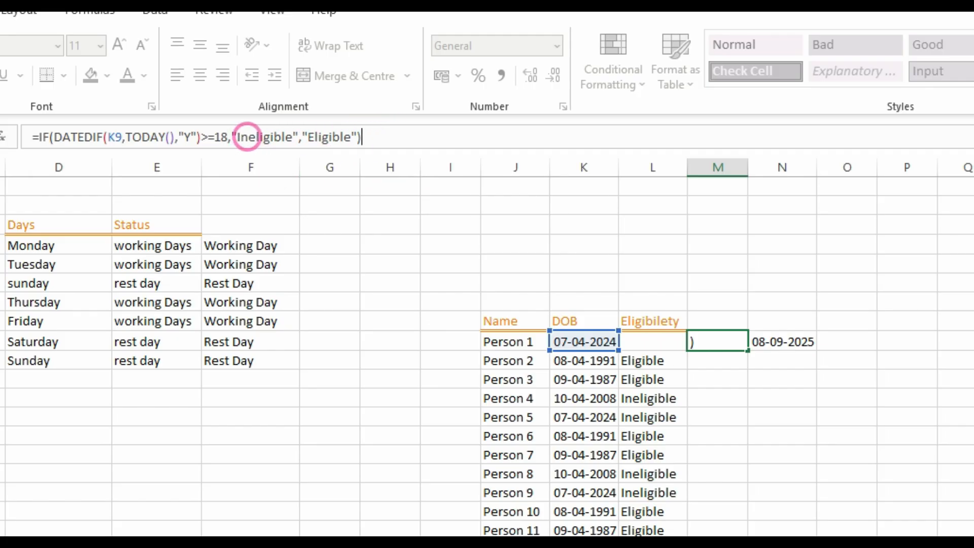
{"action": "left_click", "coordinate": [239, 136]}
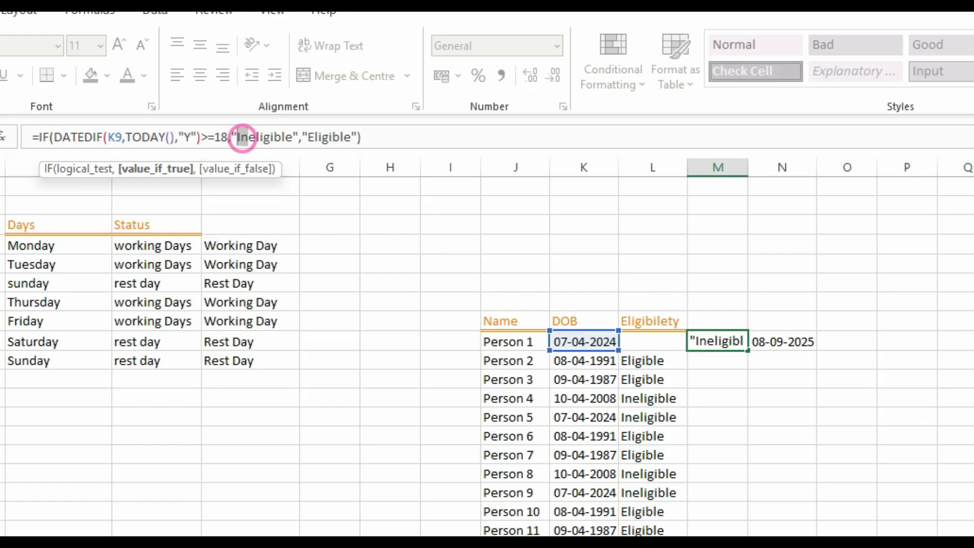
{"action": "key", "text": "Delete"}
{"action": "key", "text": "Delete"}
{"action": "left_click", "coordinate": [297, 137]}
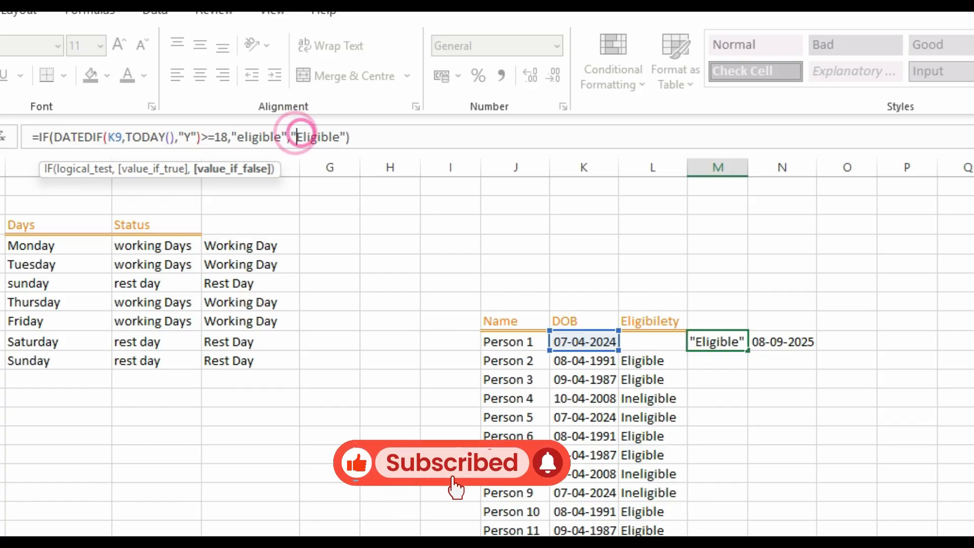
{"action": "type", "text": "In"}
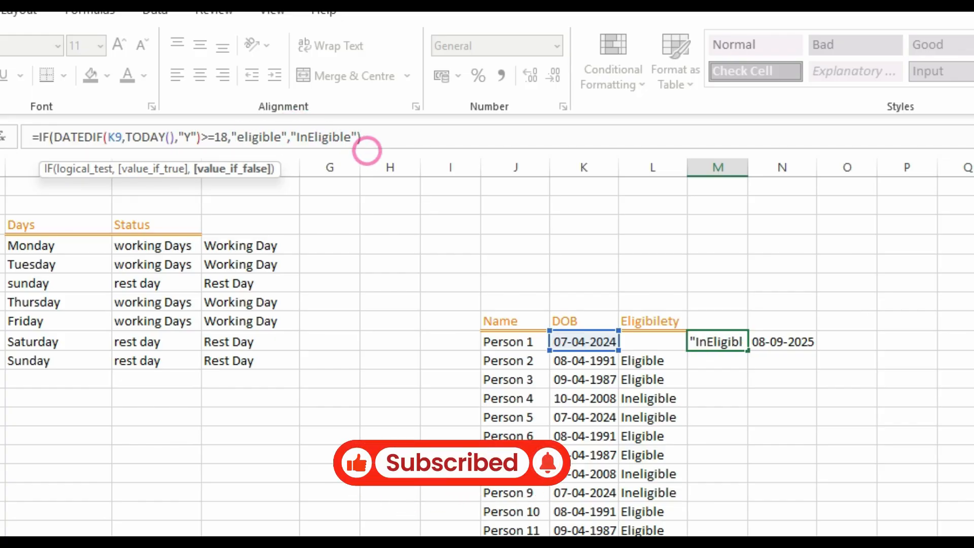
{"action": "left_click", "coordinate": [380, 136]}
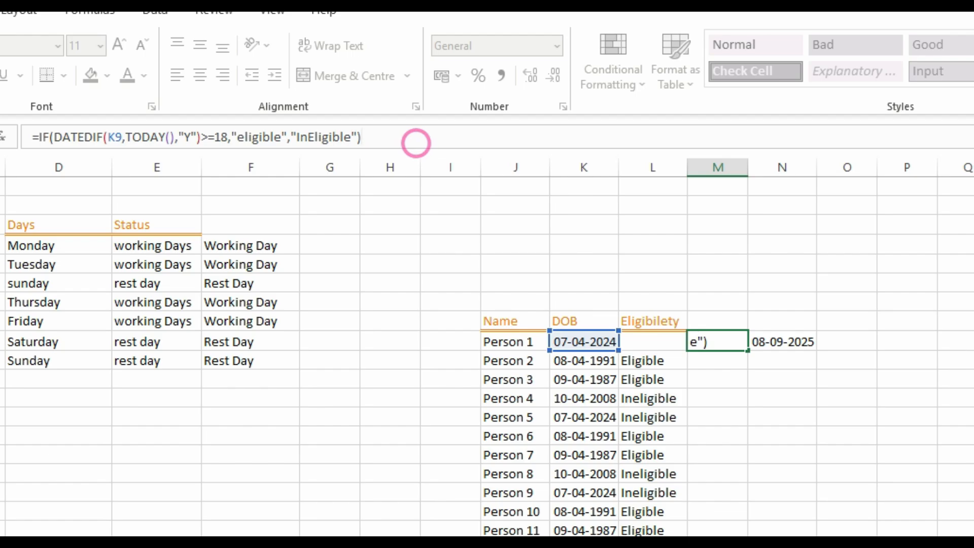
{"action": "key", "text": "Return"}
{"action": "left_click", "coordinate": [779, 434]}
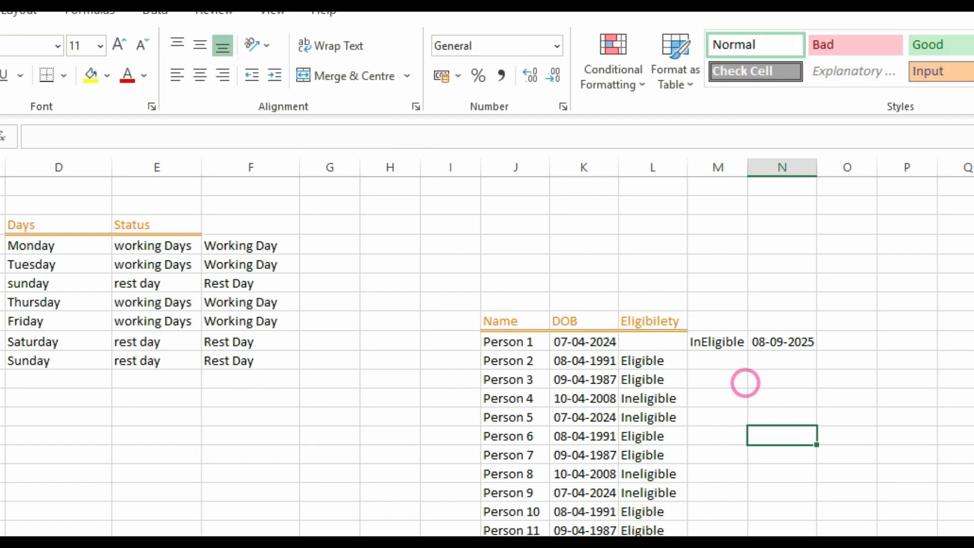
Step: Widen column M and fill the M9 formula down alongside the listed persons
{"action": "left_click", "coordinate": [708, 345]}
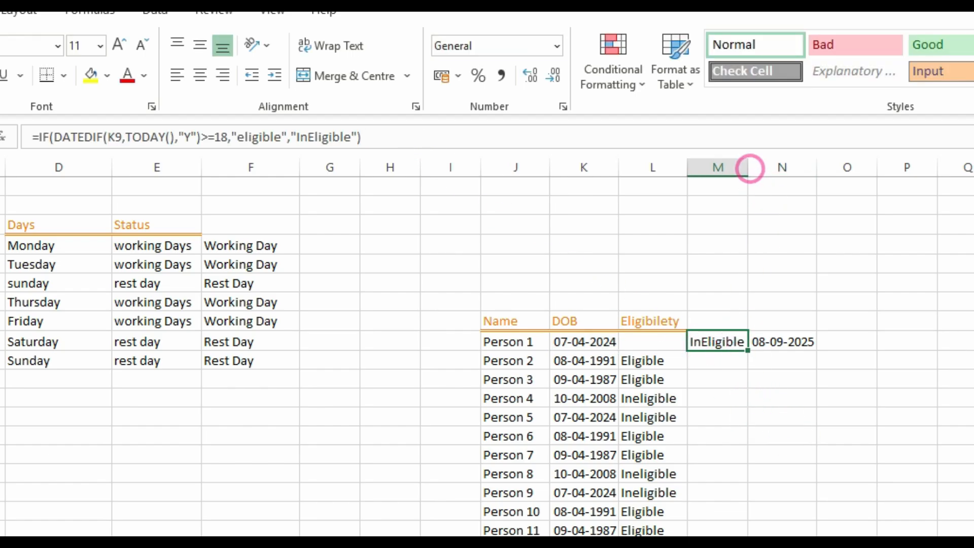
{"action": "left_click_drag", "start_coordinate": [748, 168], "coordinate": [786, 167]}
{"action": "left_click", "coordinate": [724, 414]}
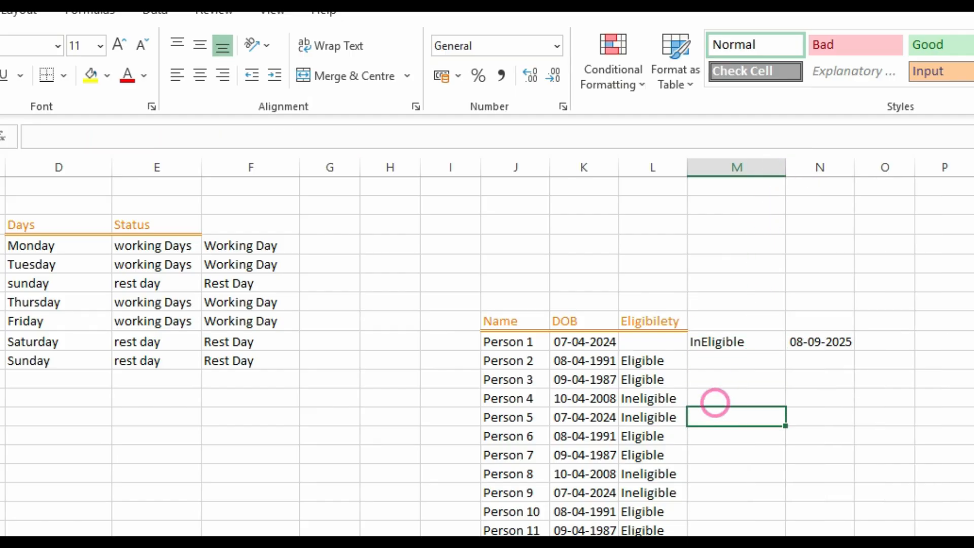
{"action": "left_click", "coordinate": [712, 343]}
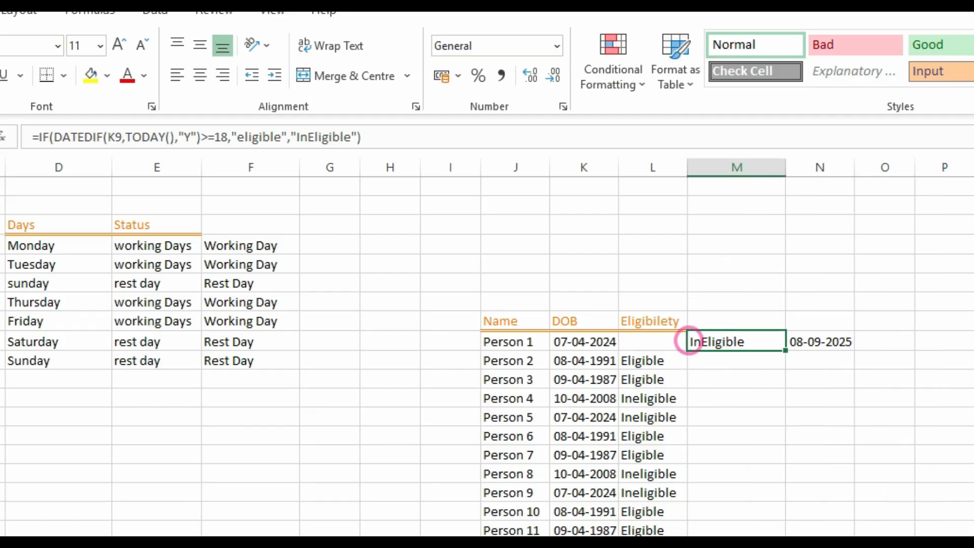
{"action": "left_click_drag", "start_coordinate": [785, 350], "coordinate": [786, 536]}
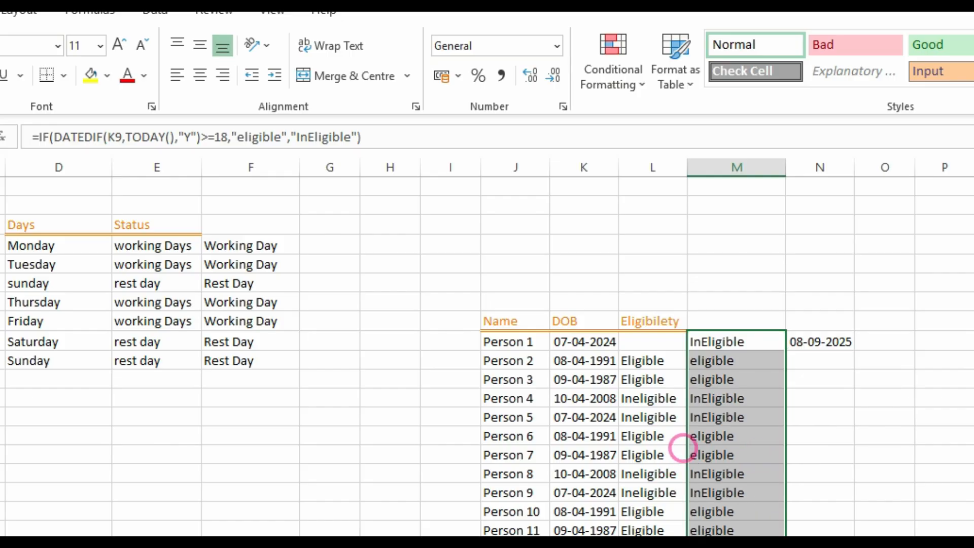
Step: Compare the NOT-based results in column L with the plain IF results in column M against the birth dates in column K
{"action": "left_click", "coordinate": [652, 341]}
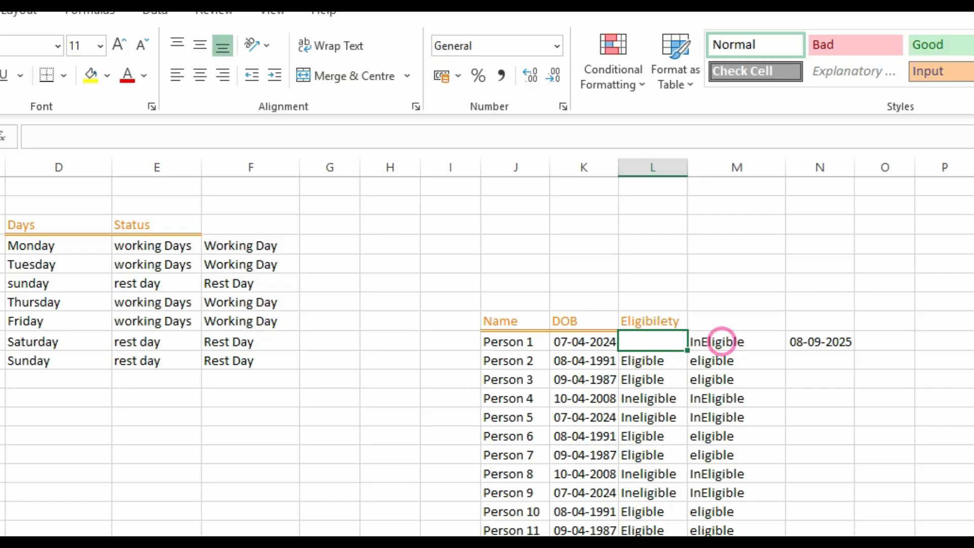
{"action": "left_click", "coordinate": [724, 342]}
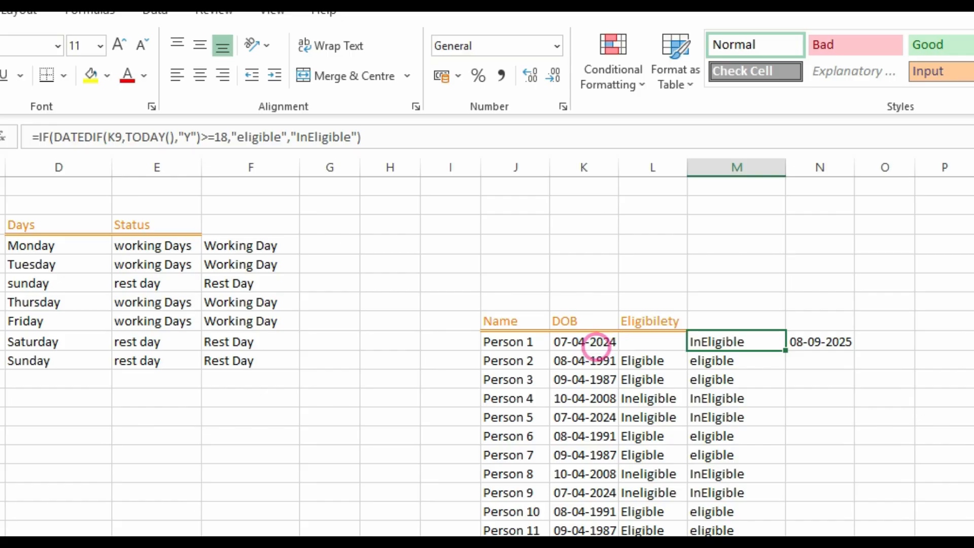
{"action": "left_click", "coordinate": [596, 347]}
{"action": "left_click", "coordinate": [594, 360]}
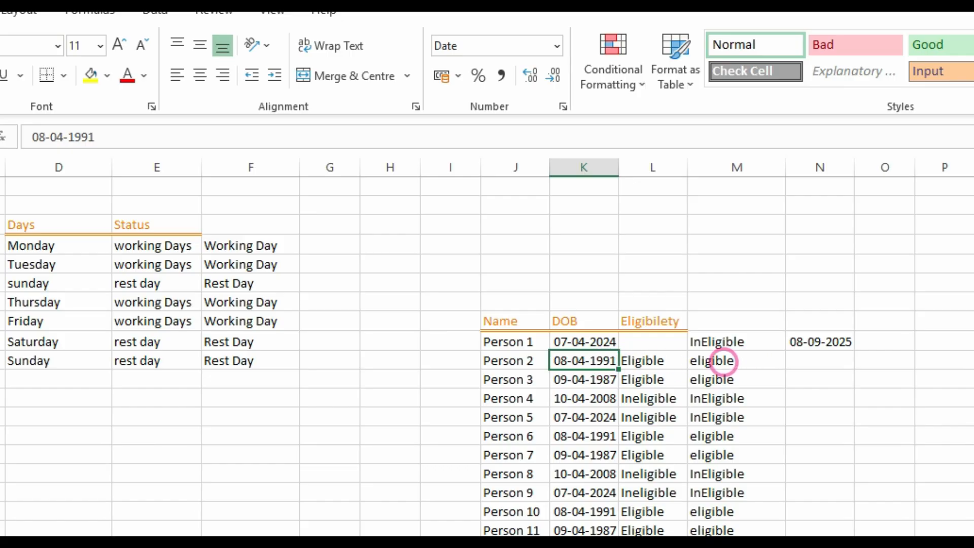
{"action": "left_click", "coordinate": [599, 400]}
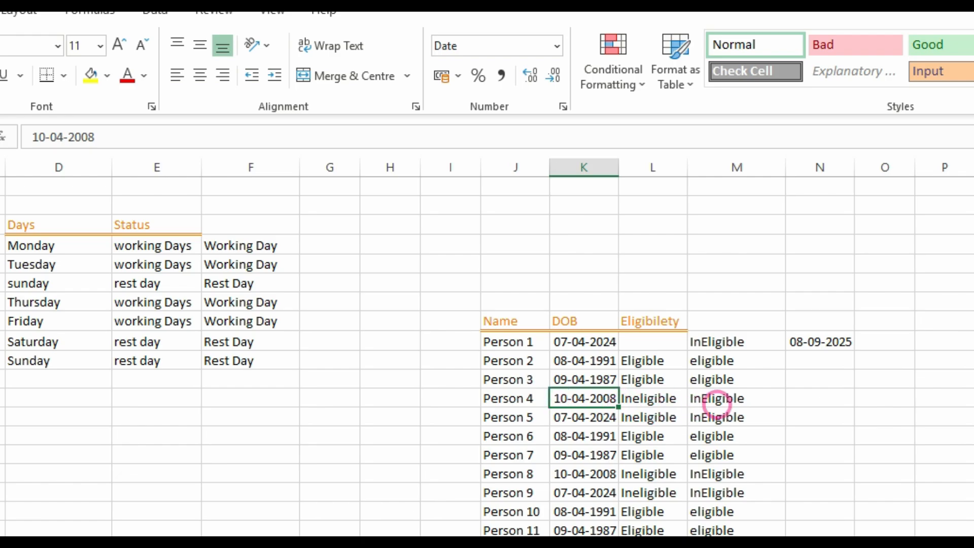
{"action": "left_click", "coordinate": [717, 401]}
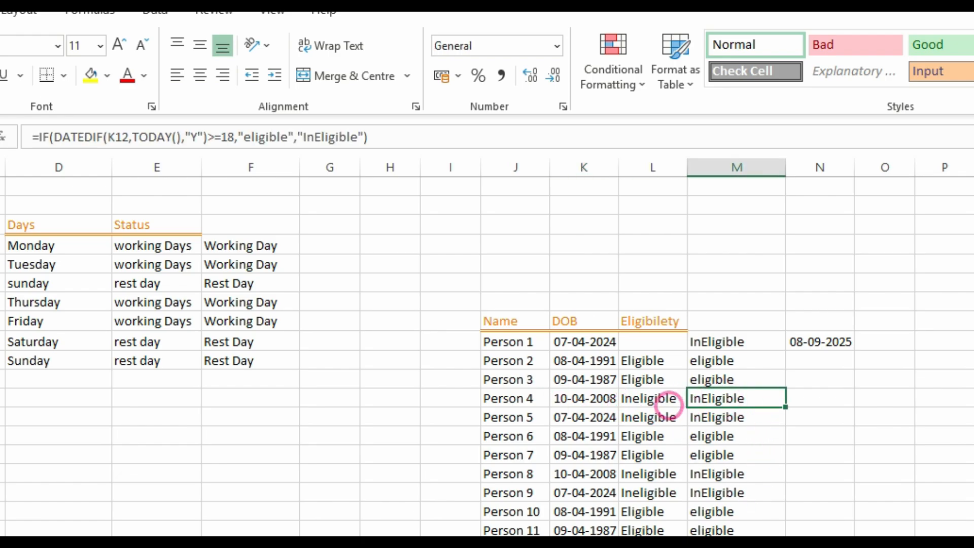
{"action": "left_click_drag", "start_coordinate": [654, 361], "coordinate": [673, 525]}
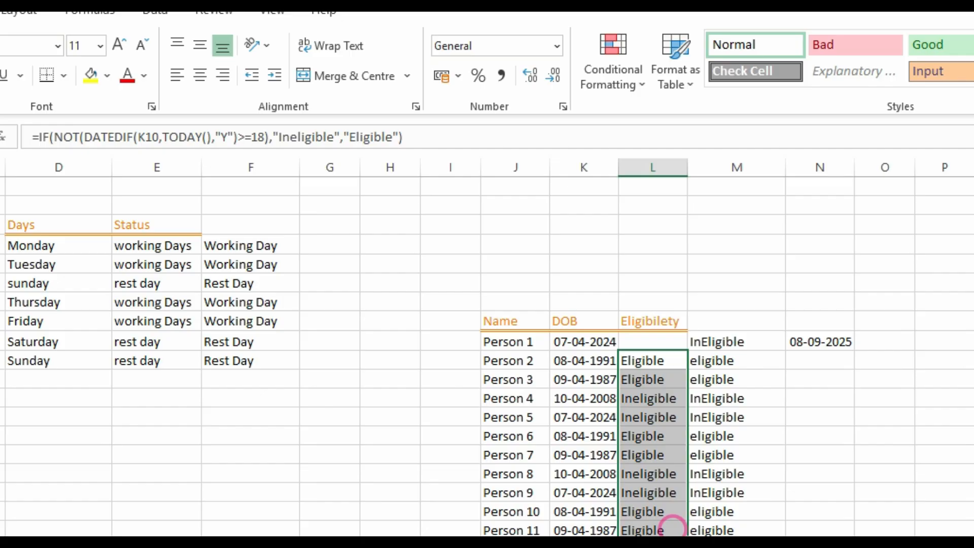
{"action": "left_click", "coordinate": [744, 477]}
Step: Select the full NOT-based eligibility formula in L11 for review and clear it, leaving the cell empty
{"action": "left_click", "coordinate": [662, 376]}
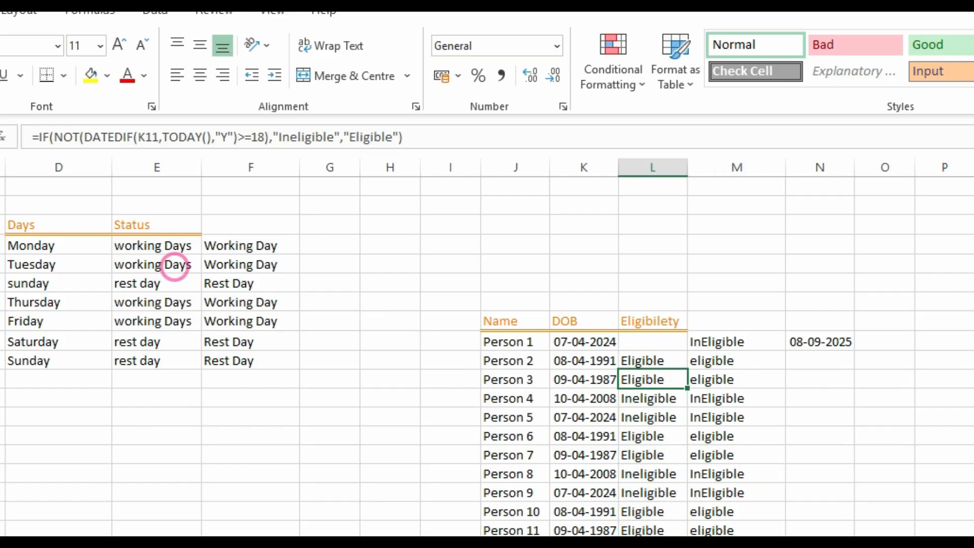
{"action": "left_click_drag", "start_coordinate": [31, 136], "coordinate": [423, 132]}
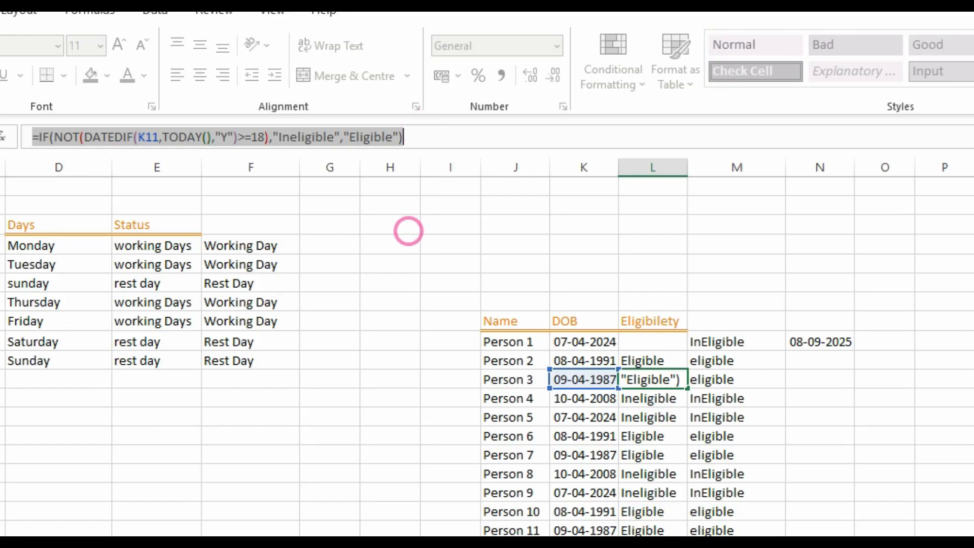
{"action": "left_click", "coordinate": [396, 262]}
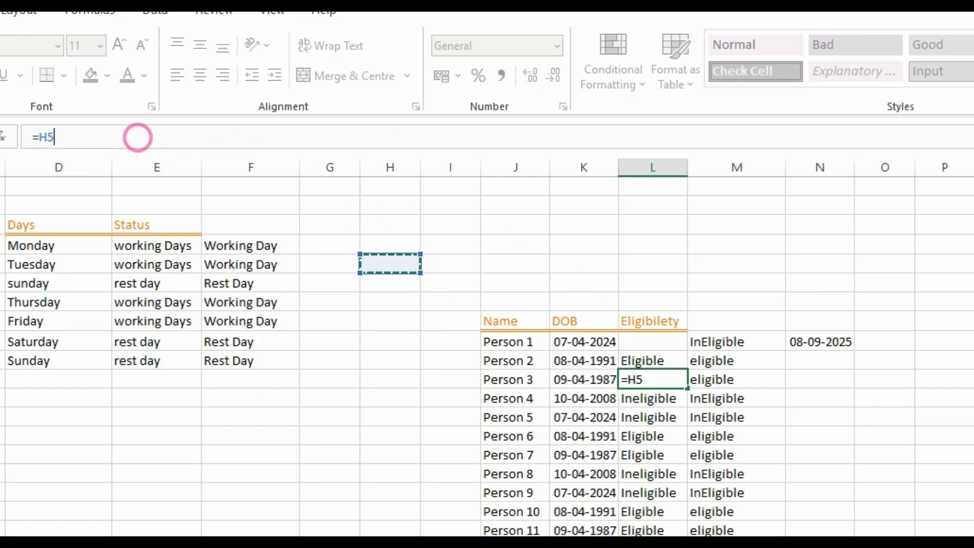
{"action": "key", "text": "BackSpace"}
{"action": "key", "text": "BackSpace"}
{"action": "left_click", "coordinate": [325, 401]}
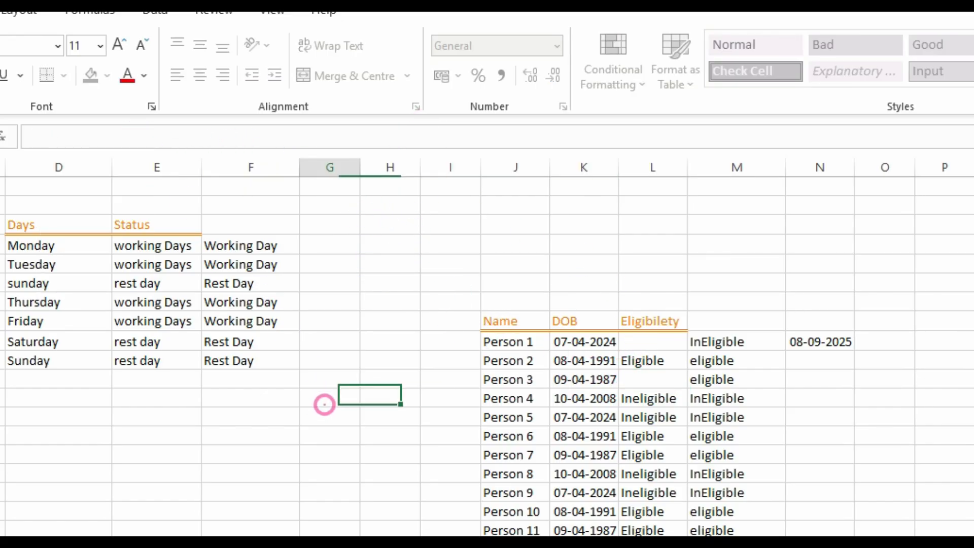
Step: Examine the NOT-based eligibility formula in L10 and the IF, NOT and OR working-day formula in F4
{"action": "left_click", "coordinate": [593, 357]}
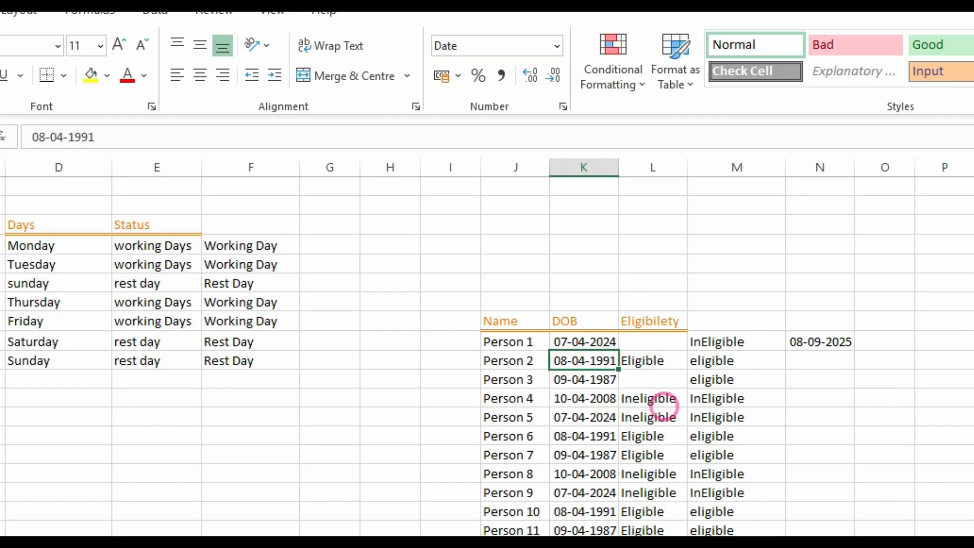
{"action": "left_click", "coordinate": [653, 359]}
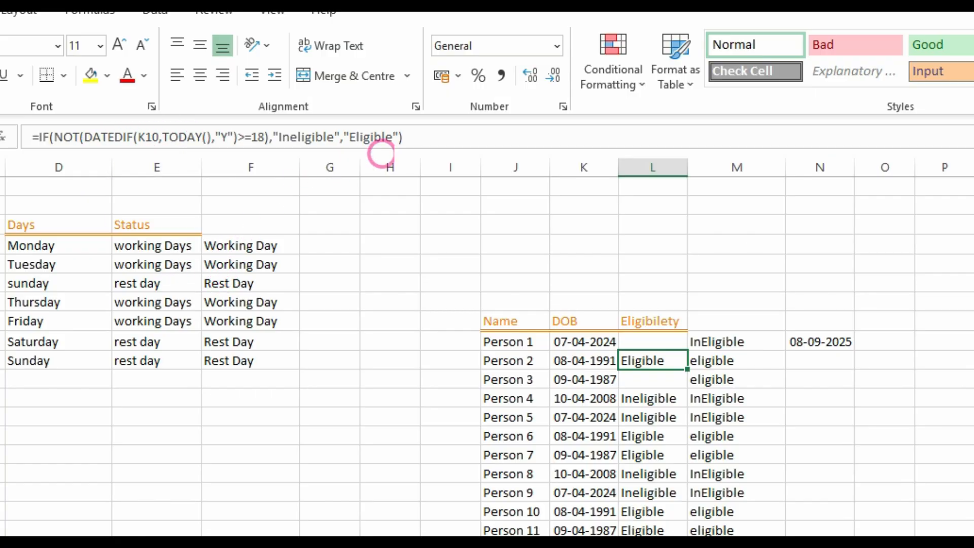
{"action": "left_click", "coordinate": [433, 138]}
{"action": "key", "text": "Return"}
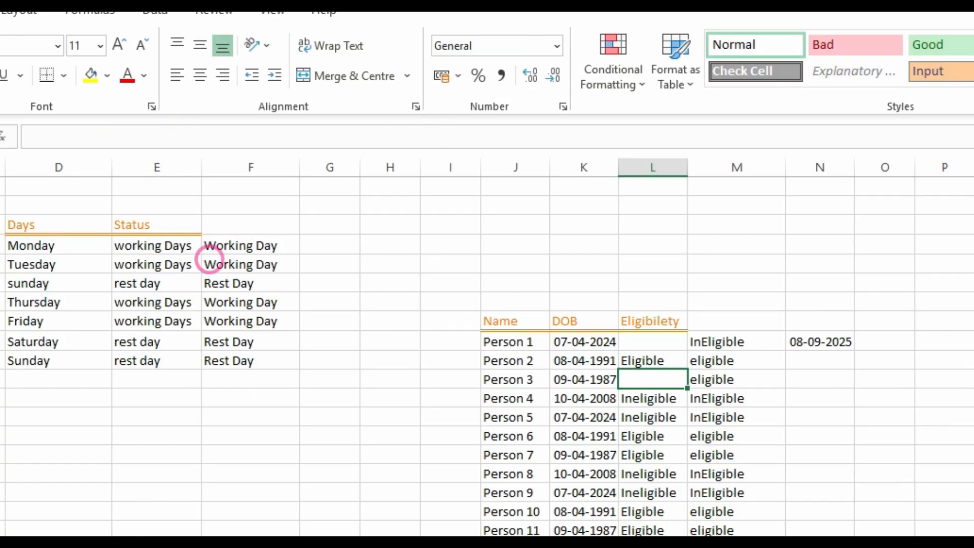
{"action": "left_click", "coordinate": [219, 246]}
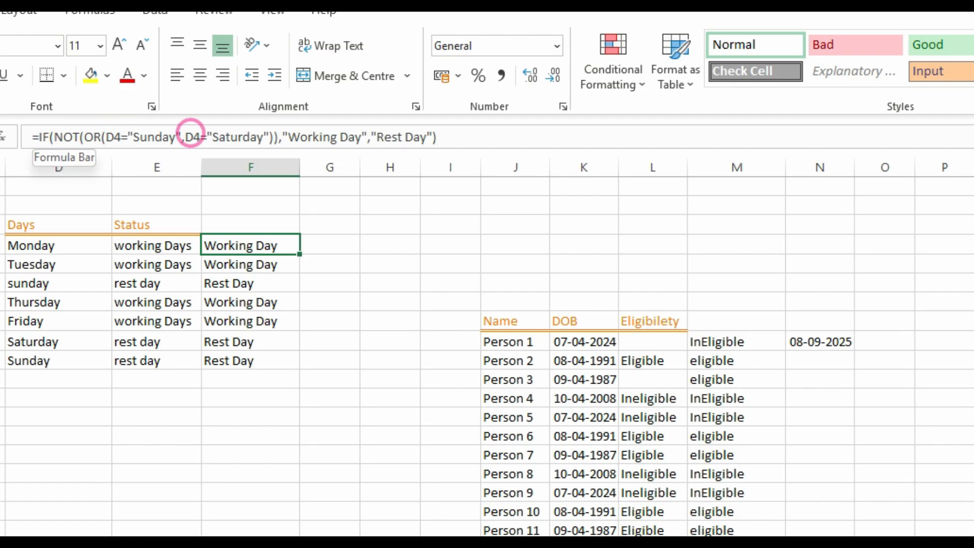